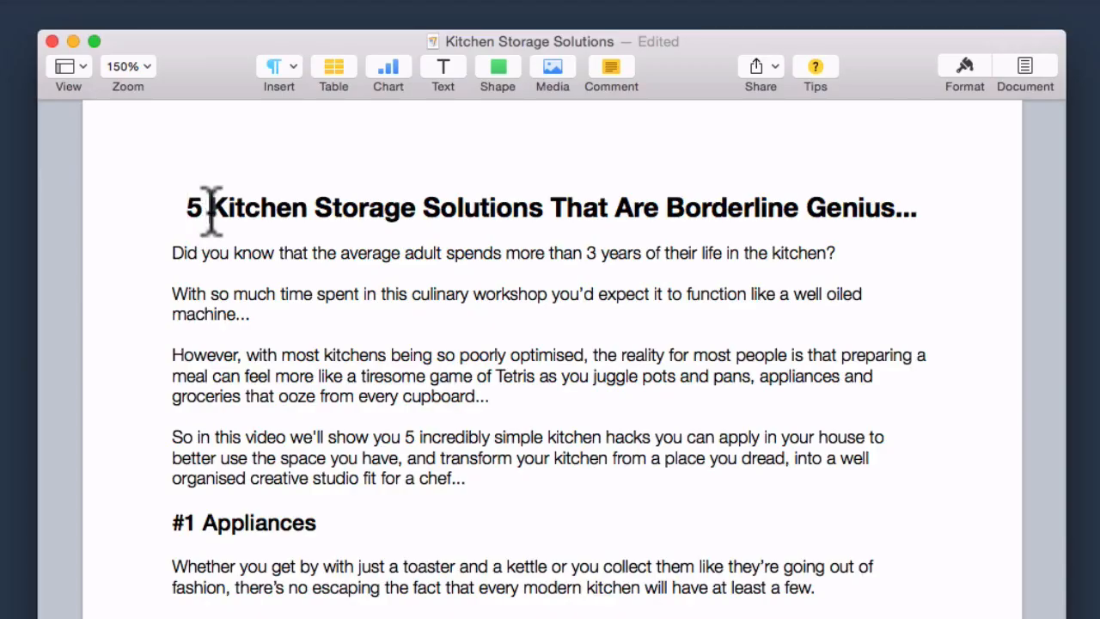
# Copy the title "5 Kitchen Storage Solutions That Are Borderline Genius..." from the document into the video script's Headline field.
pyautogui.tripleClick(208, 207)
pyautogui.rightClick(212, 211)
pyautogui.click(229, 270)
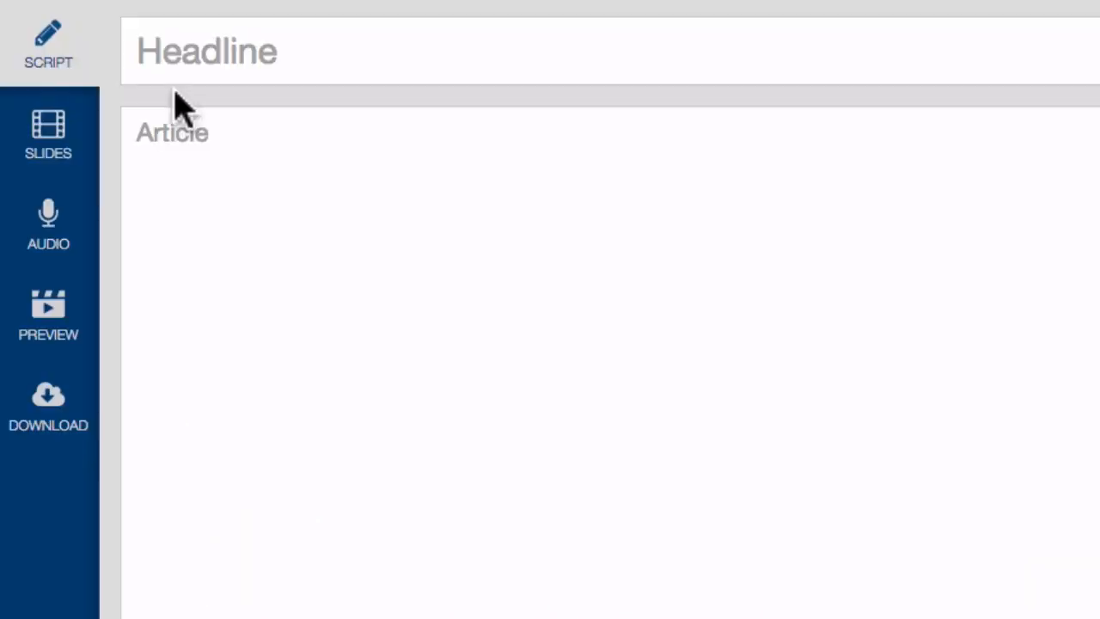
pyautogui.rightClick(140, 66)
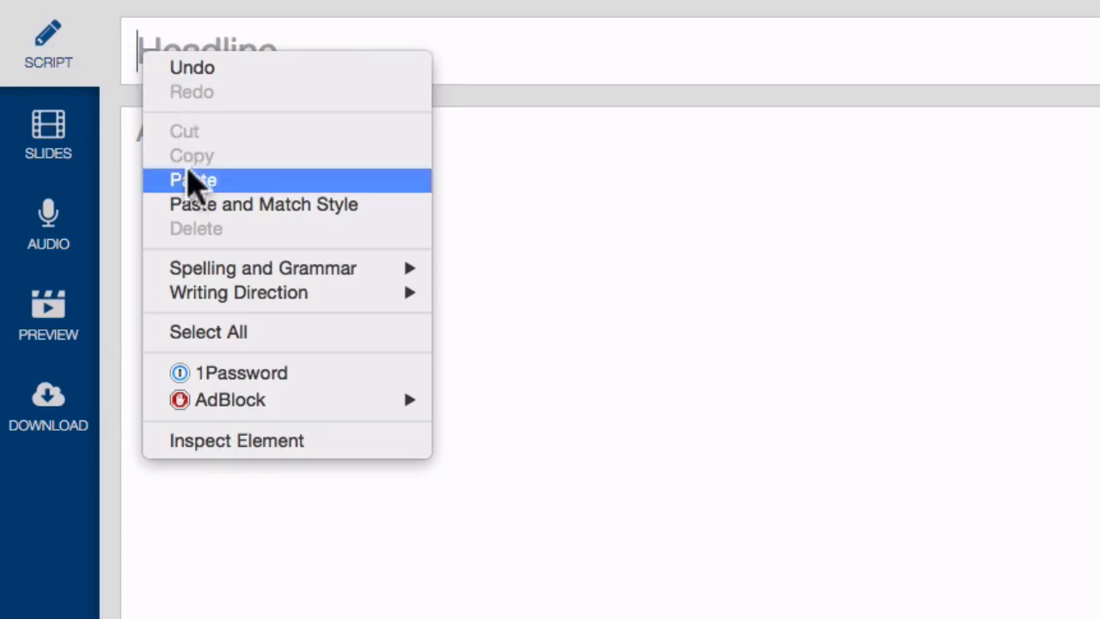
pyautogui.click(189, 178)
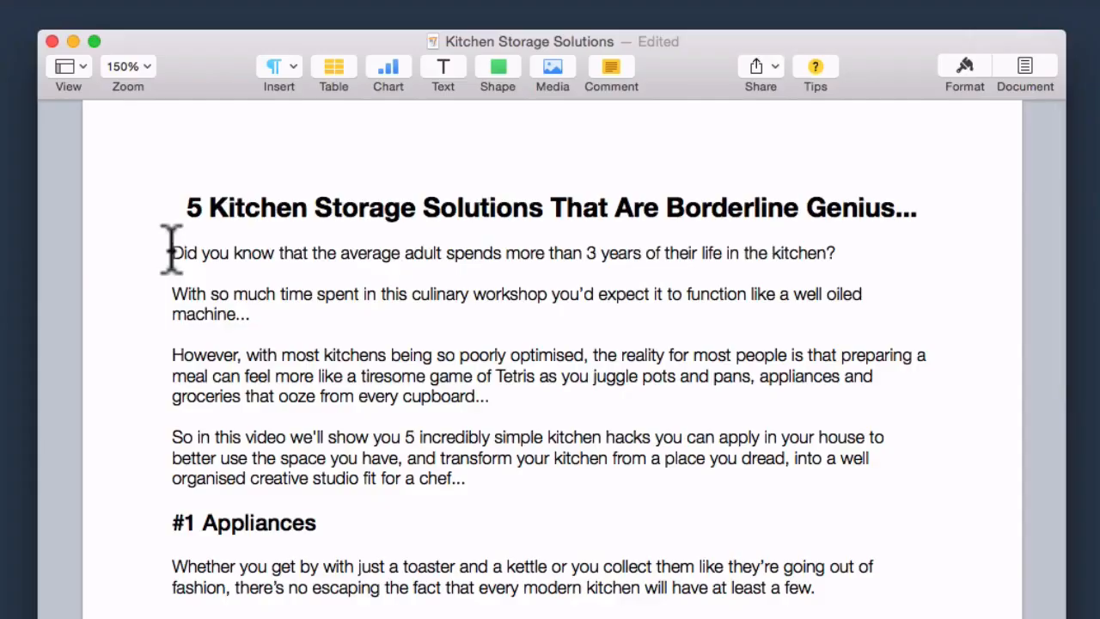
# Copy the document's entire body text below the title into the Article field and create the video slides from it.
pyautogui.moveTo(167, 246); pyautogui.dragTo(474, 287)
pyautogui.rightClick(454, 244)
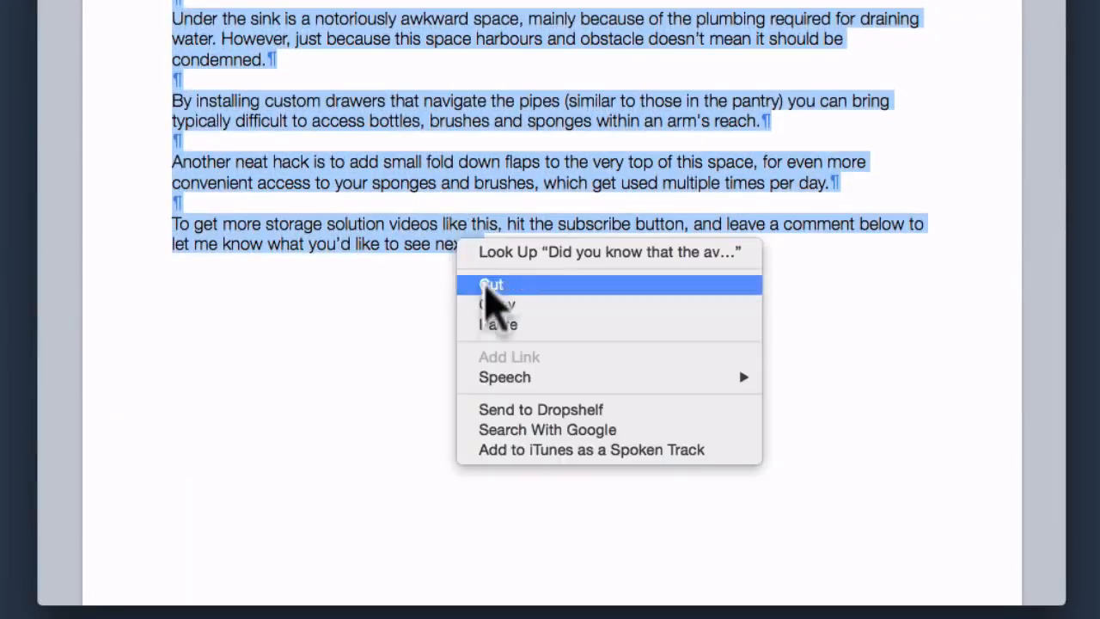
pyautogui.click(485, 321)
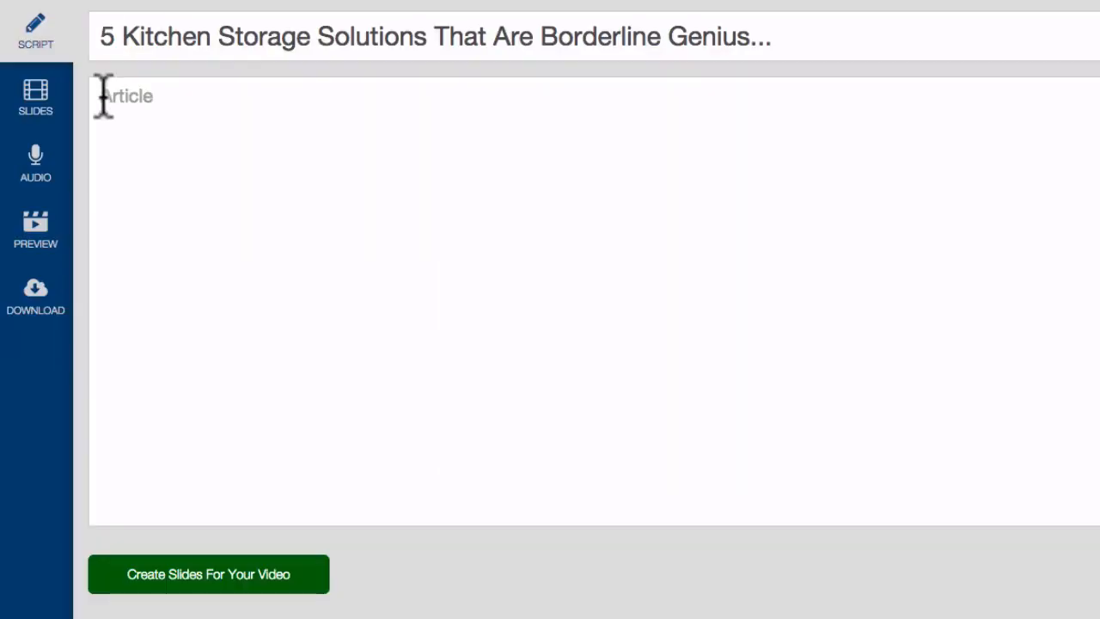
pyautogui.rightClick(103, 93)
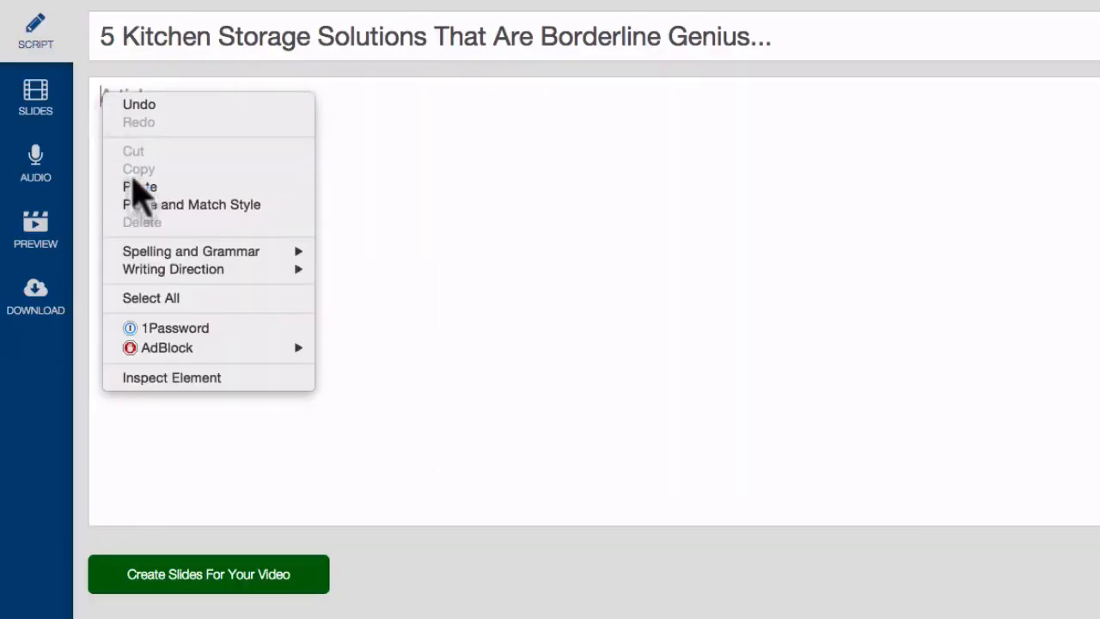
pyautogui.click(135, 185)
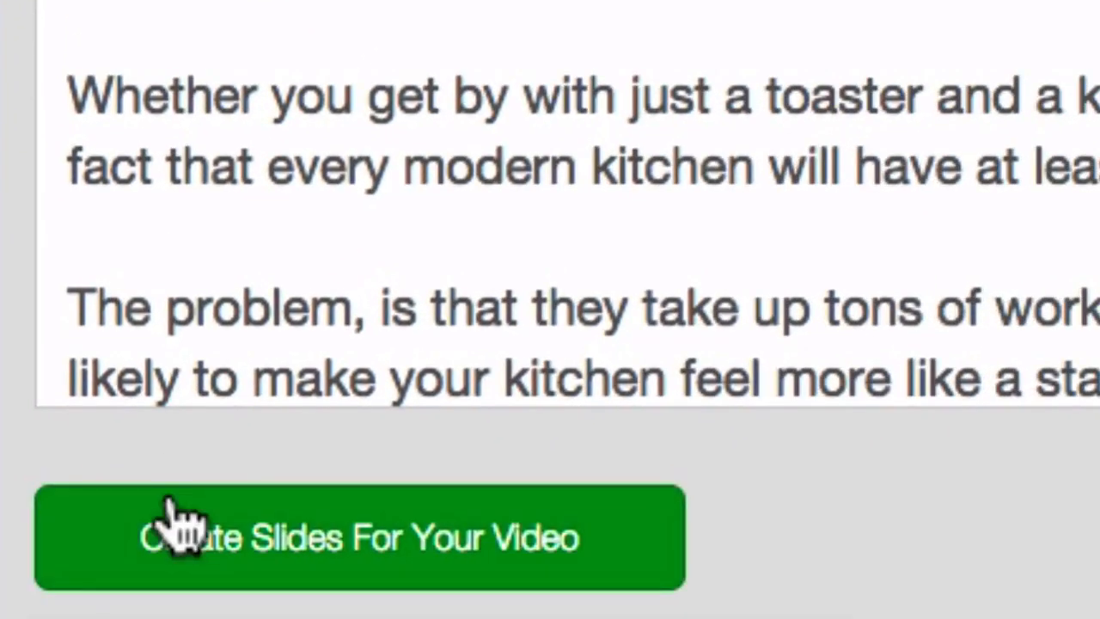
pyautogui.click(176, 518)
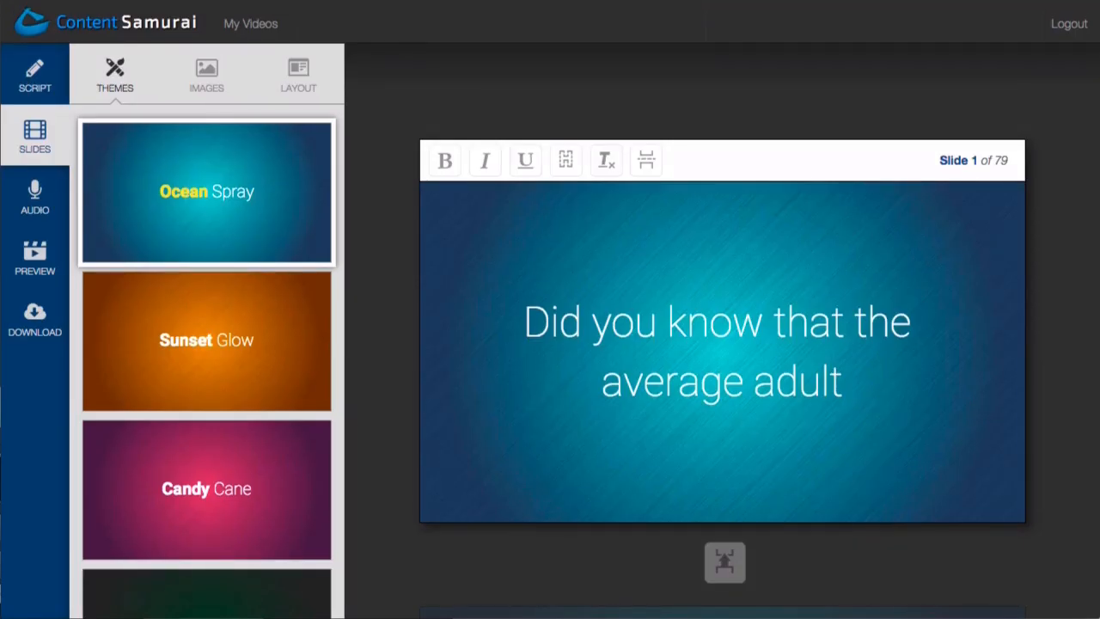
# Review how the script text is divided across the first generated slides.
pyautogui.scroll(-5, 722, 344)
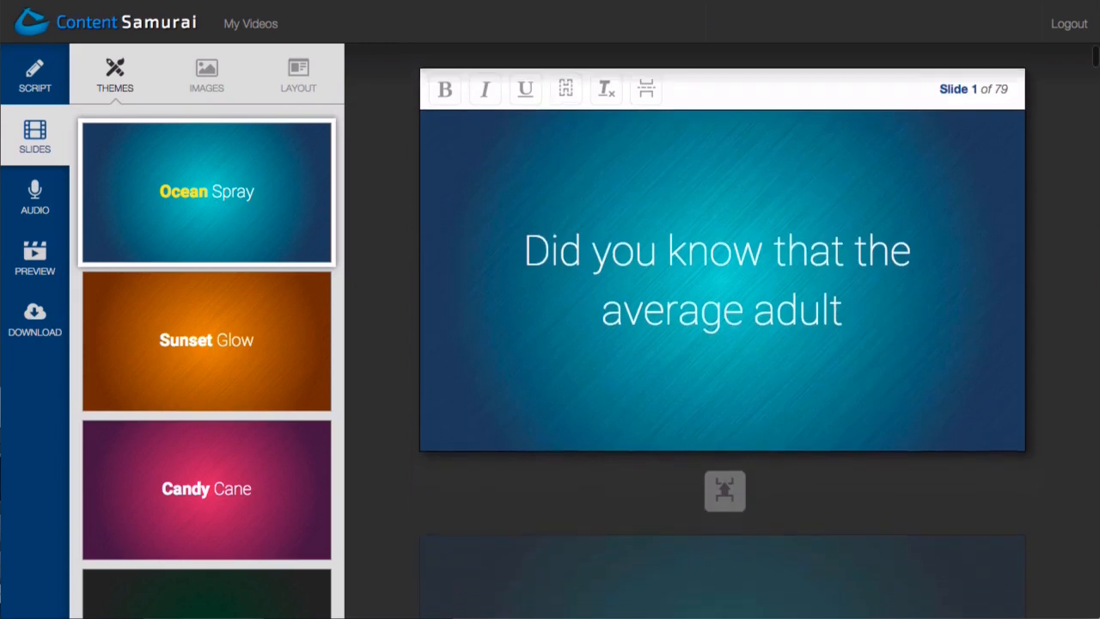
pyautogui.scroll(-5, 721, 344)
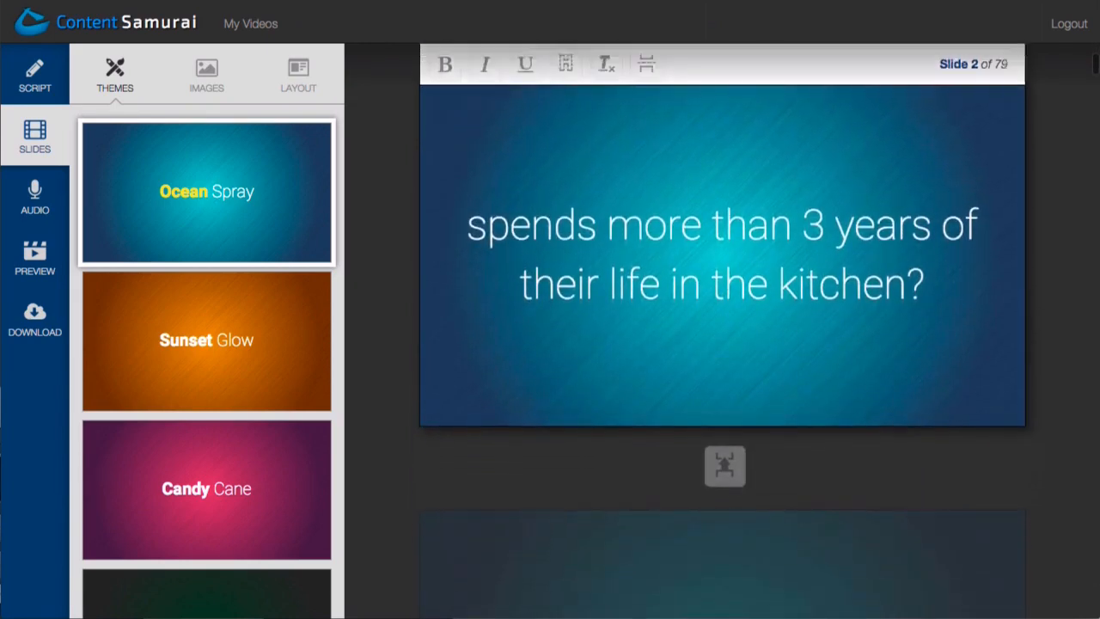
pyautogui.scroll(-5, 722, 343)
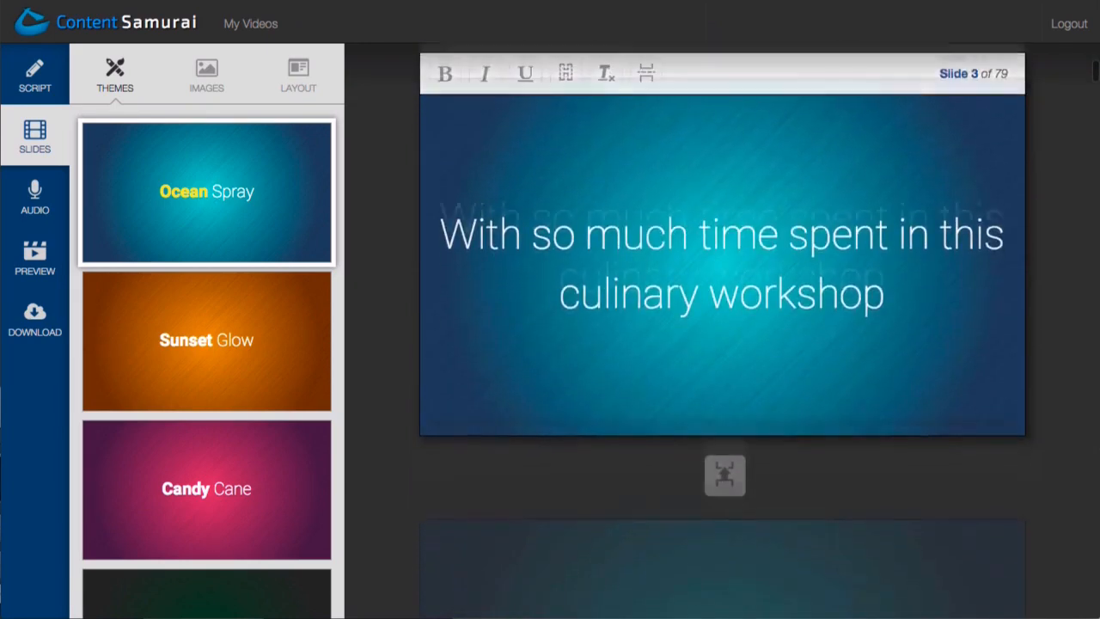
pyautogui.scroll(-5, 722, 344)
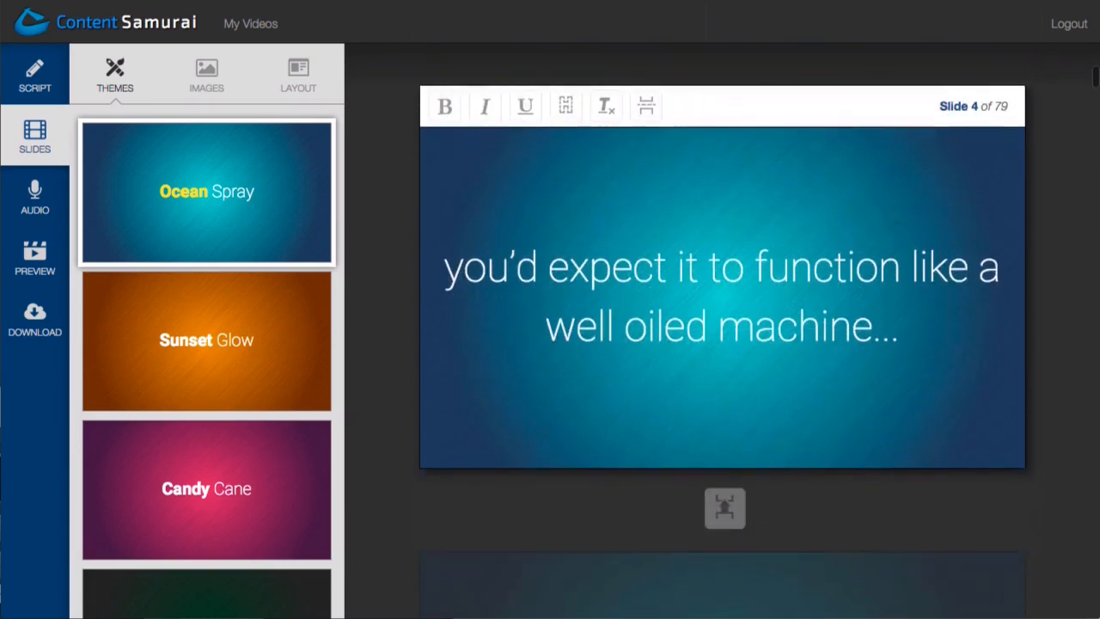
pyautogui.scroll(-5, 722, 344)
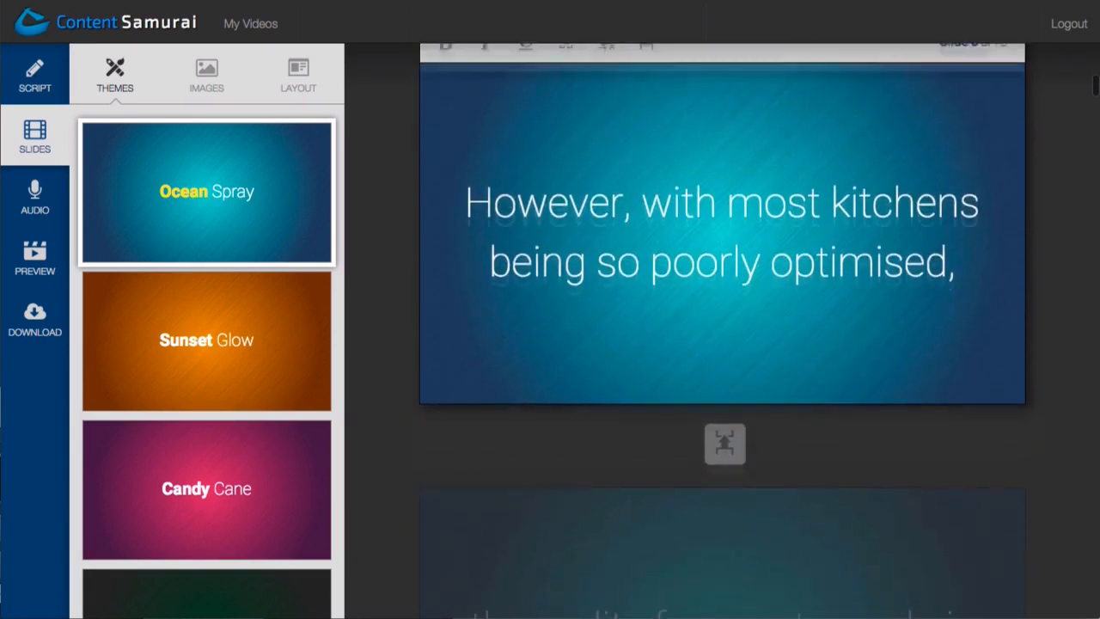
pyautogui.scroll(-5, 722, 343)
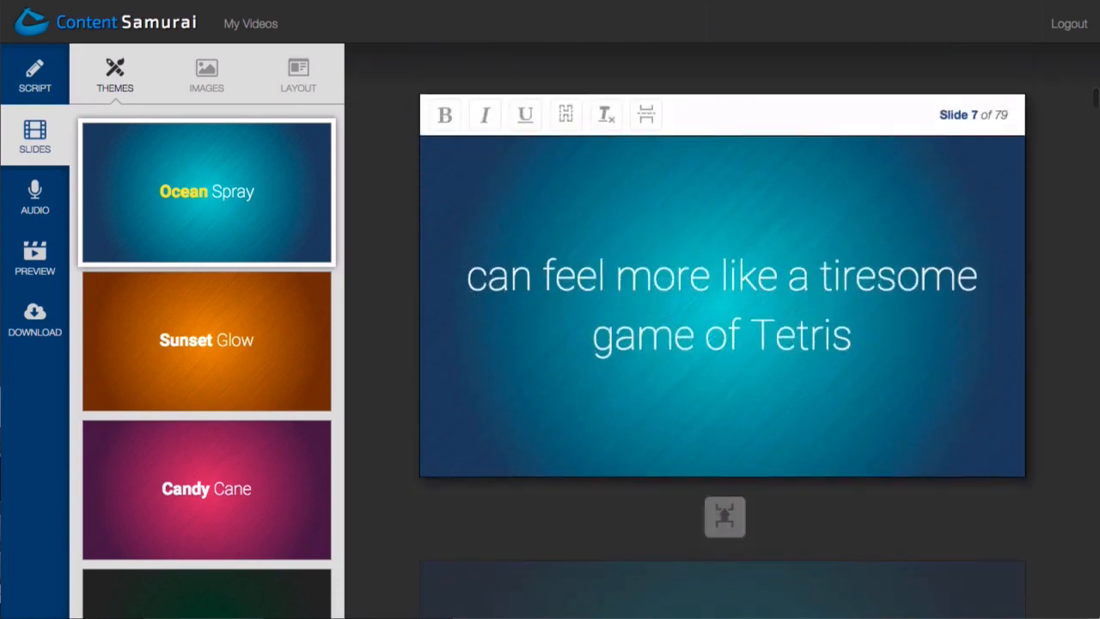
pyautogui.scroll(-5, 722, 344)
pyautogui.scroll(-5, 722, 344)
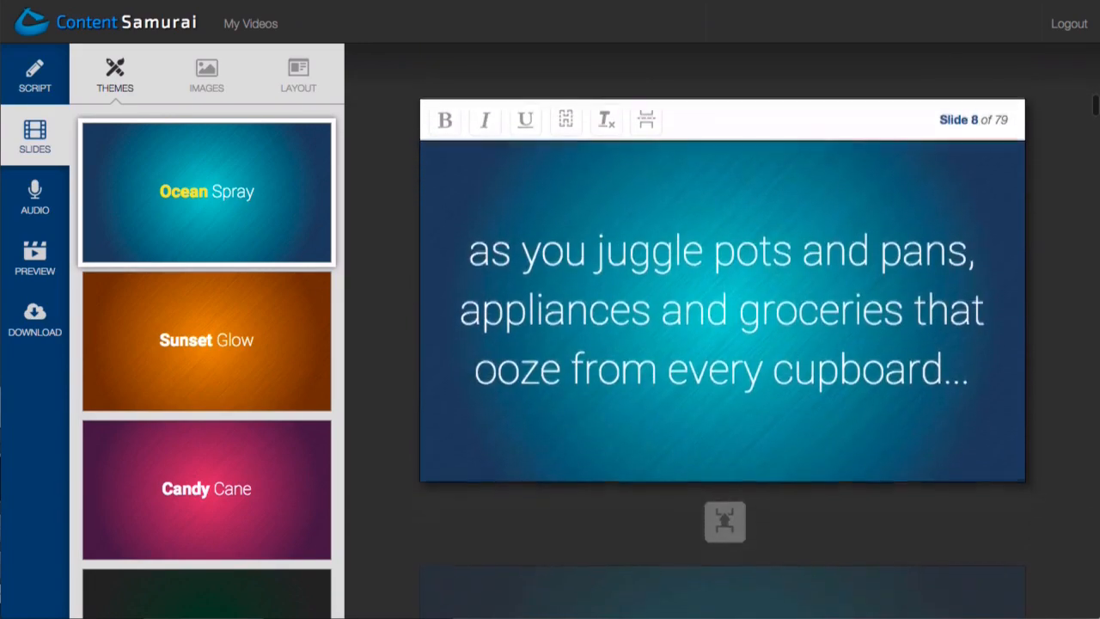
pyautogui.scroll(-5, 722, 344)
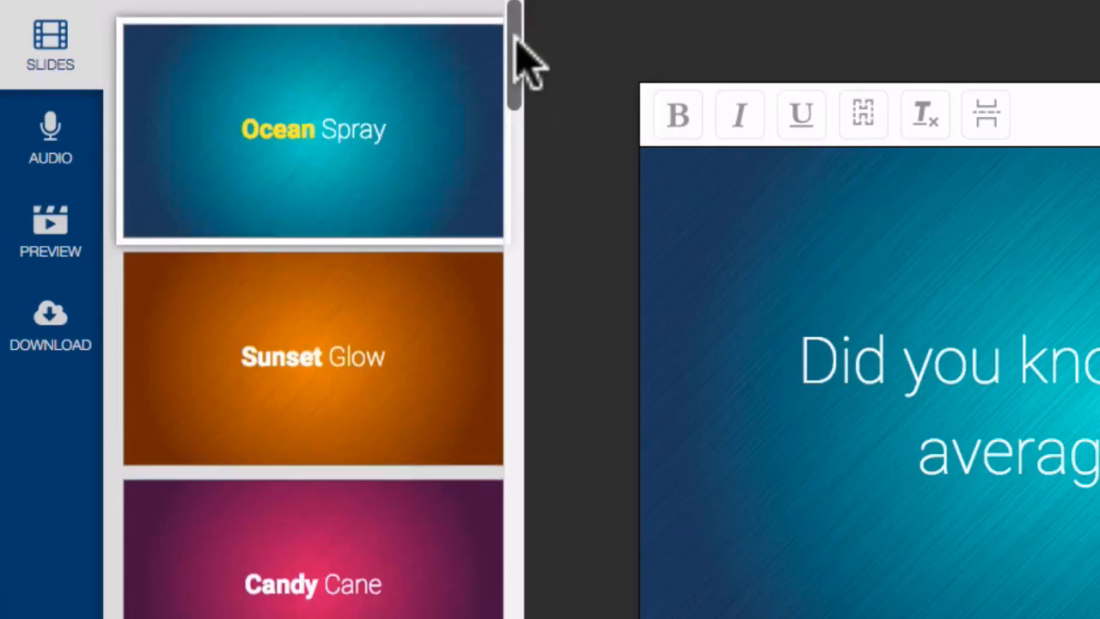
# Look through the available slide themes and apply the Sunset Glow theme.
pyautogui.moveTo(342, 129); pyautogui.dragTo(342, 291)
pyautogui.moveTo(514, 292)
pyautogui.mouseDown()
pyautogui.moveTo(515, 380)
pyautogui.moveTo(540, 220)
pyautogui.moveTo(515, 94)
pyautogui.mouseUp()
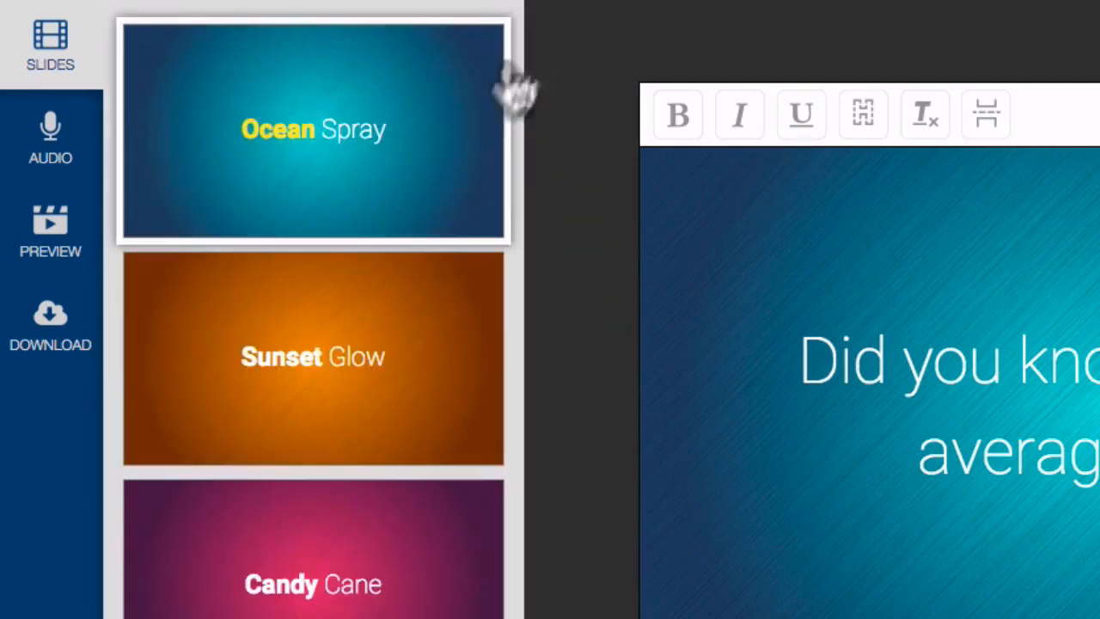
pyautogui.click(391, 319)
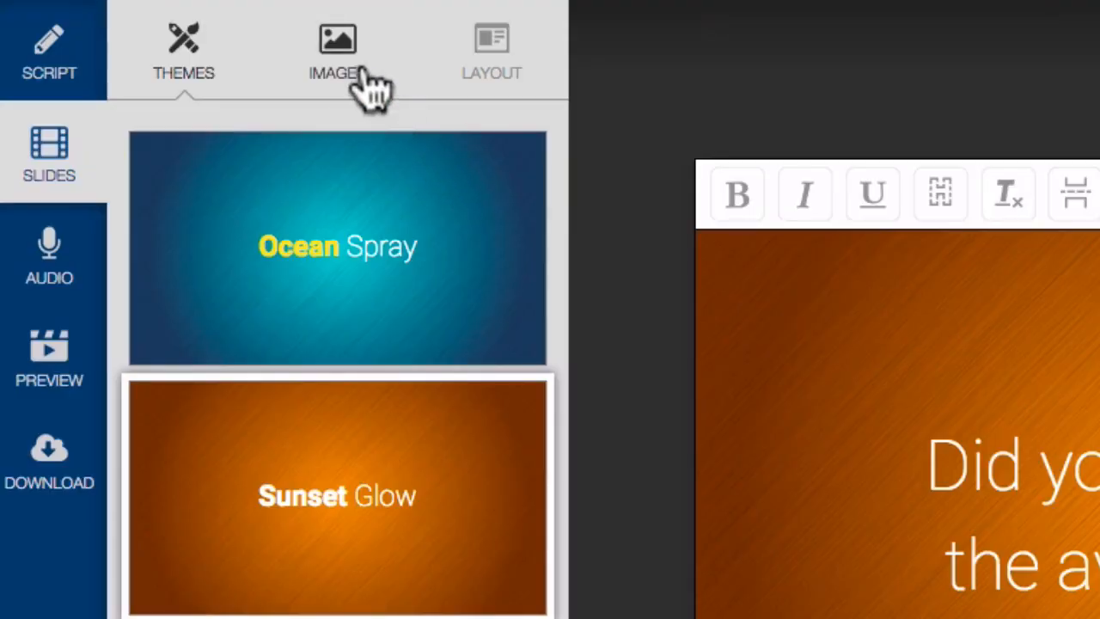
# Search for "kitchen" images and use the white-cabinet kitchen with wooden worktop and window blinds as slide 1's background.
pyautogui.click(217, 88)
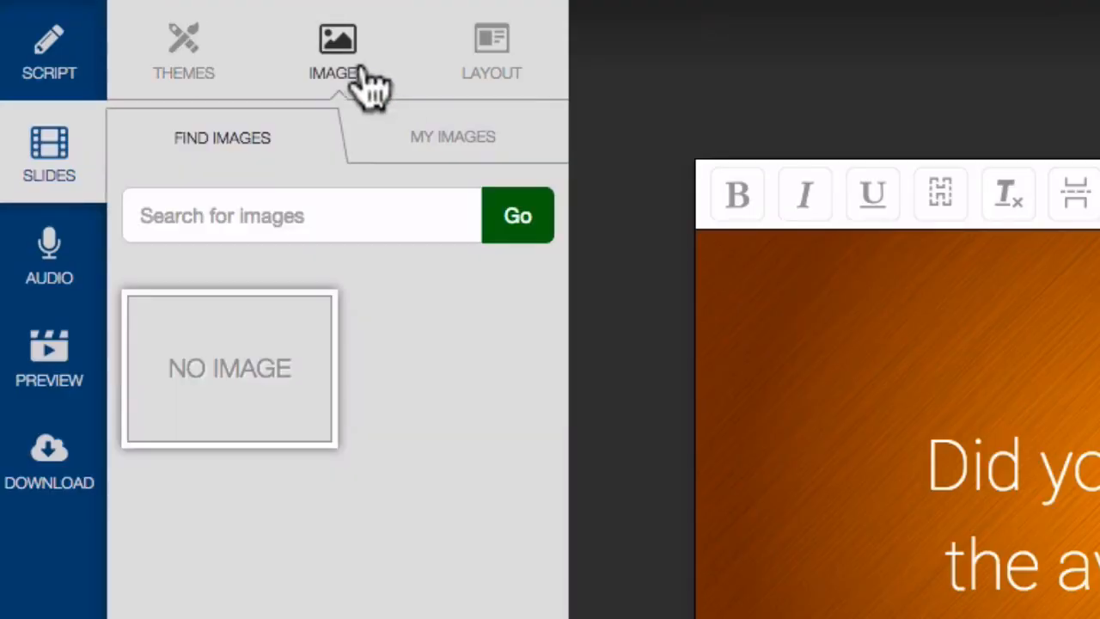
pyautogui.click(263, 202)
pyautogui.write('kitchen')
pyautogui.click(492, 225)
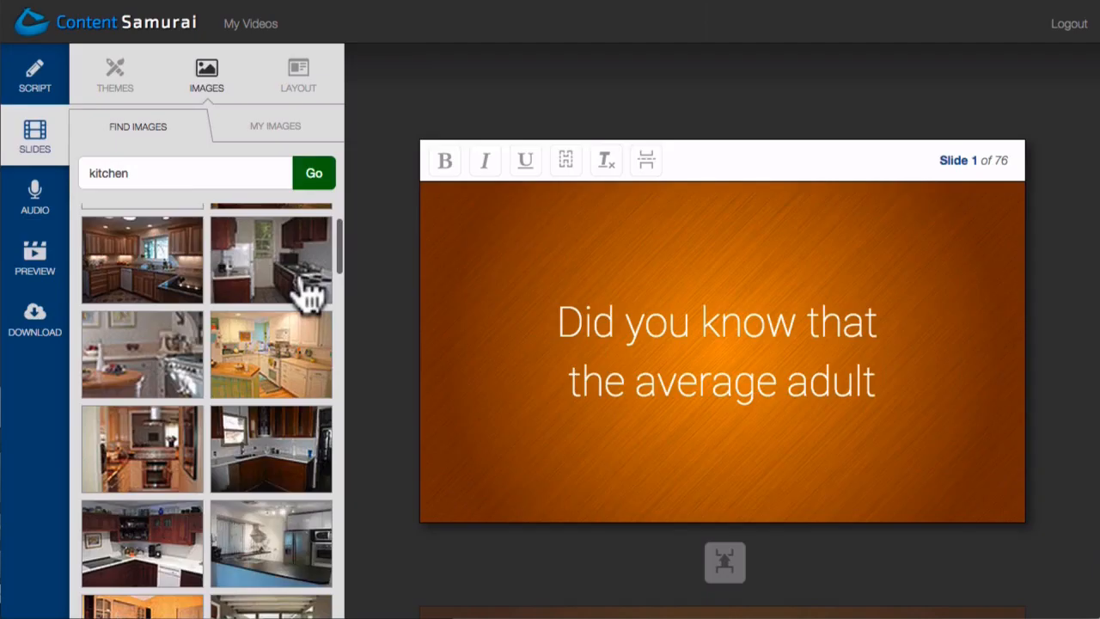
pyautogui.scroll(-5, 518, 417)
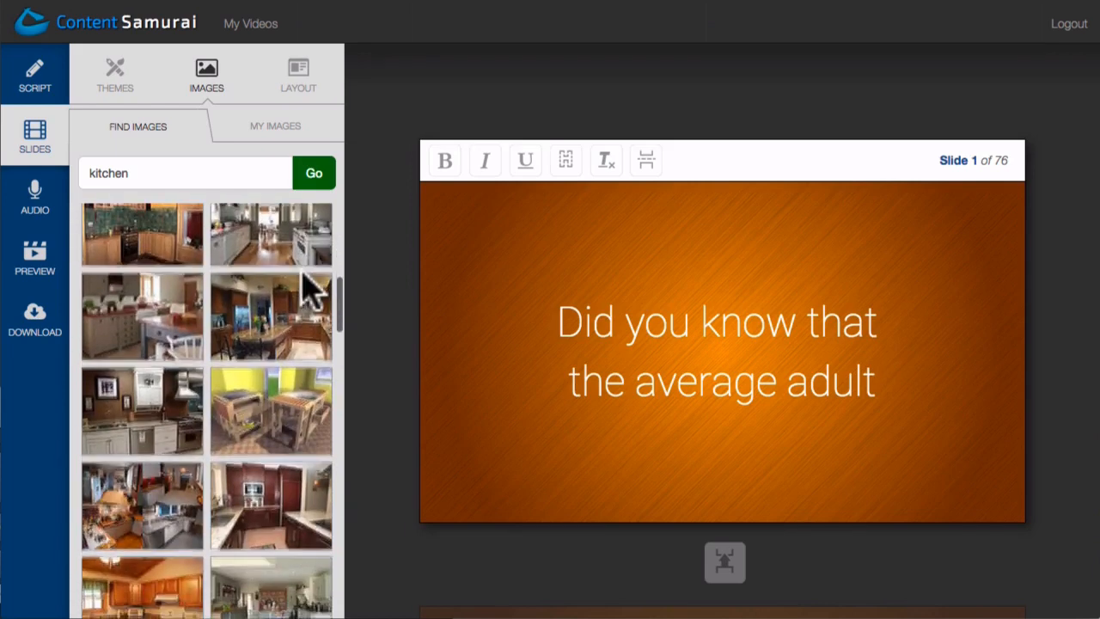
pyautogui.scroll(-10, 310, 288)
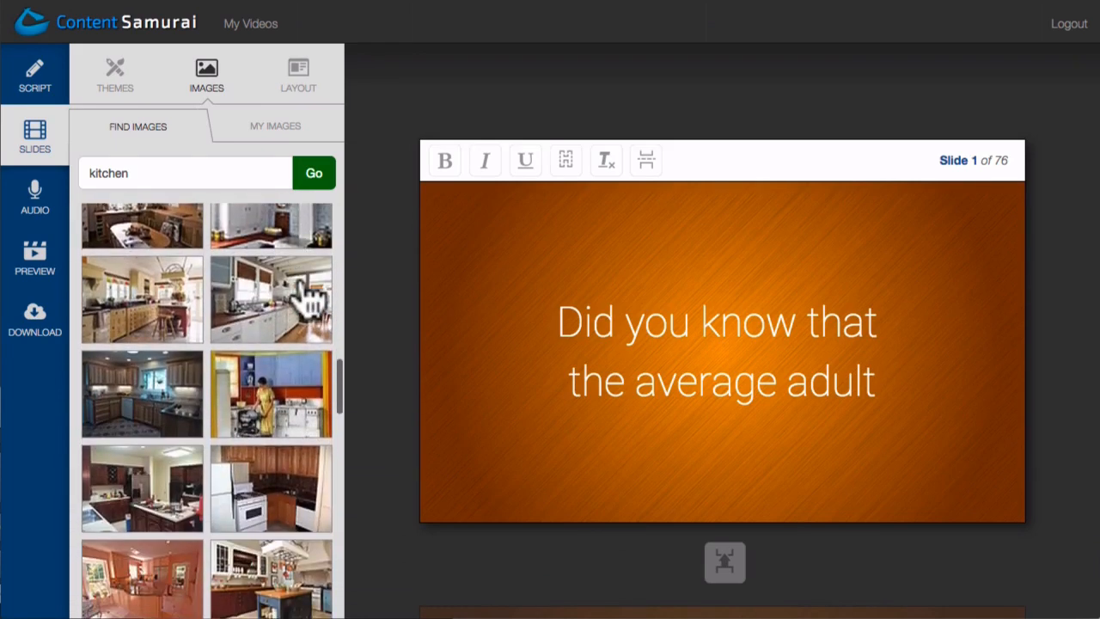
pyautogui.click(304, 284)
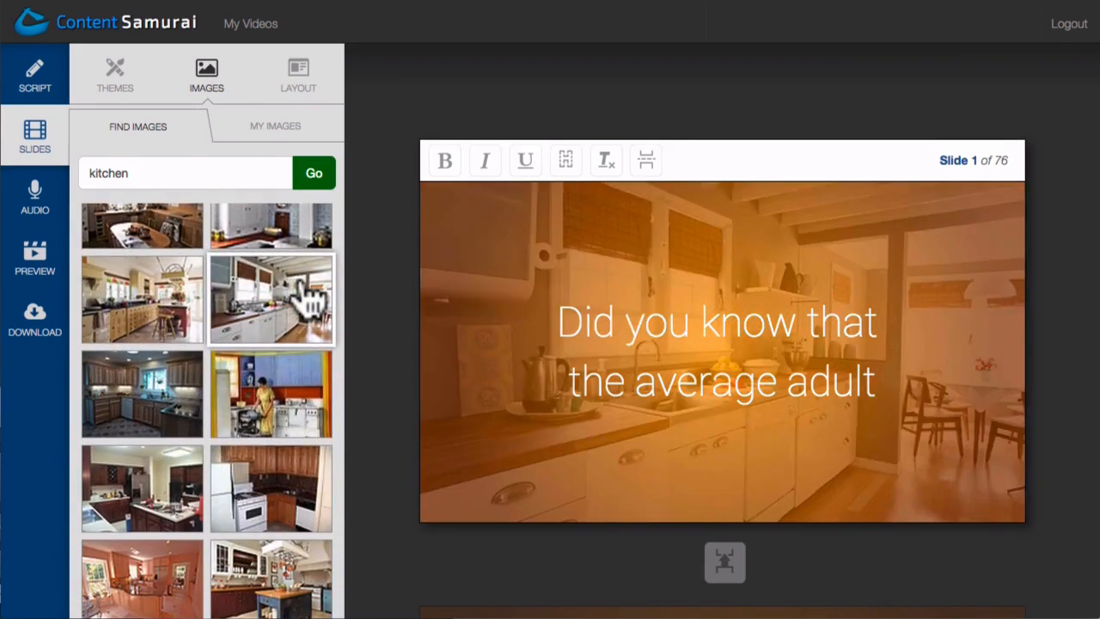
# Bold the word "know" on slide 1 and split the slide before "that".
pyautogui.doubleClick(740, 322)
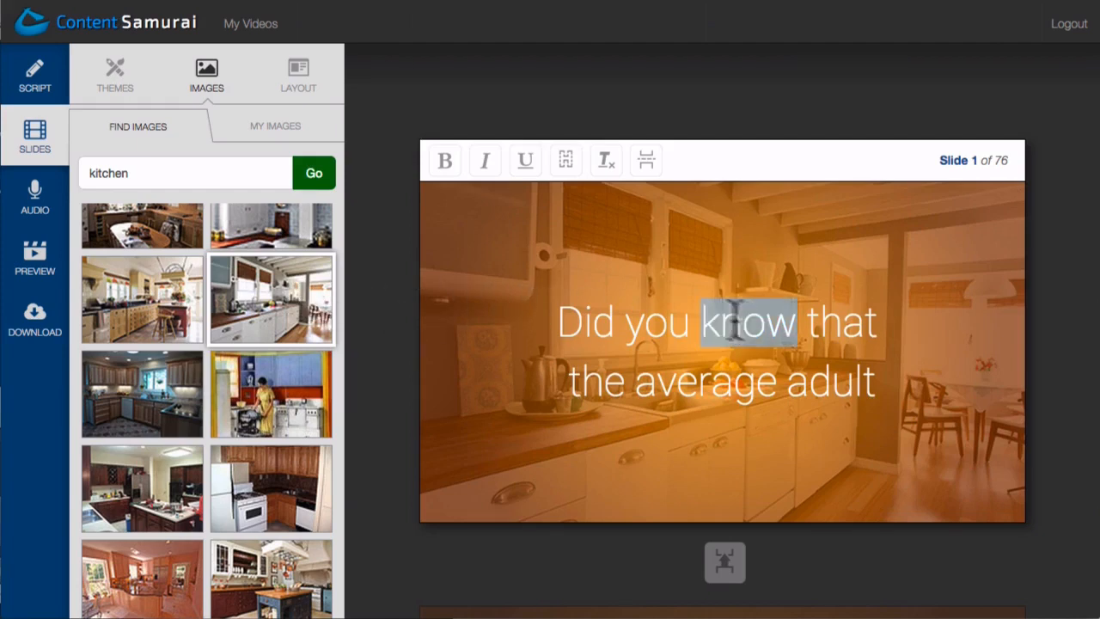
pyautogui.click(444, 161)
pyautogui.click(810, 314)
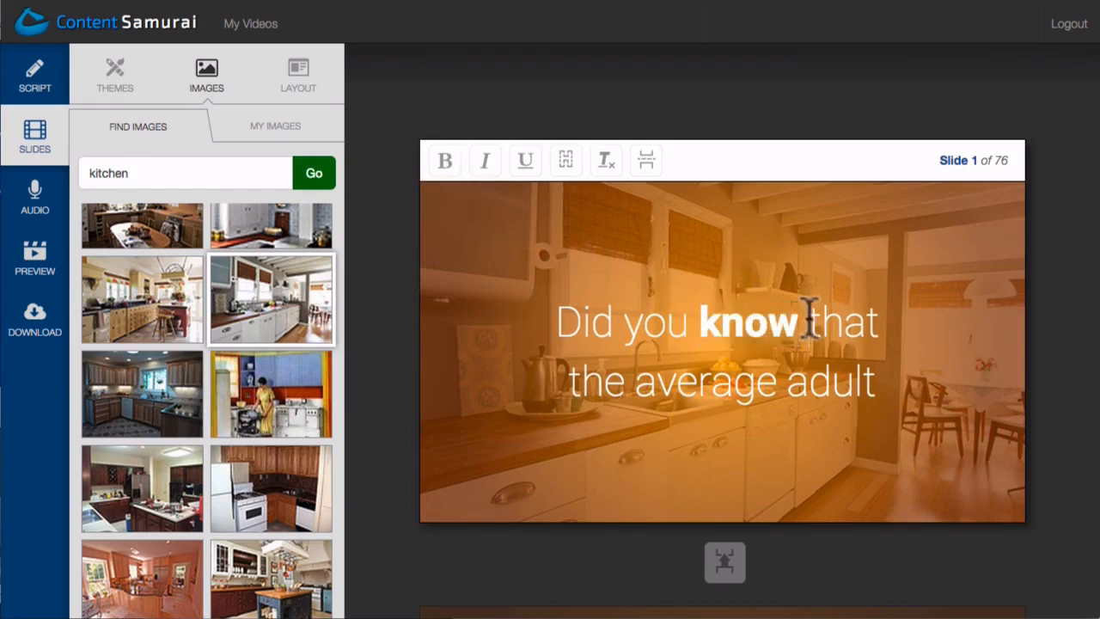
pyautogui.click(646, 161)
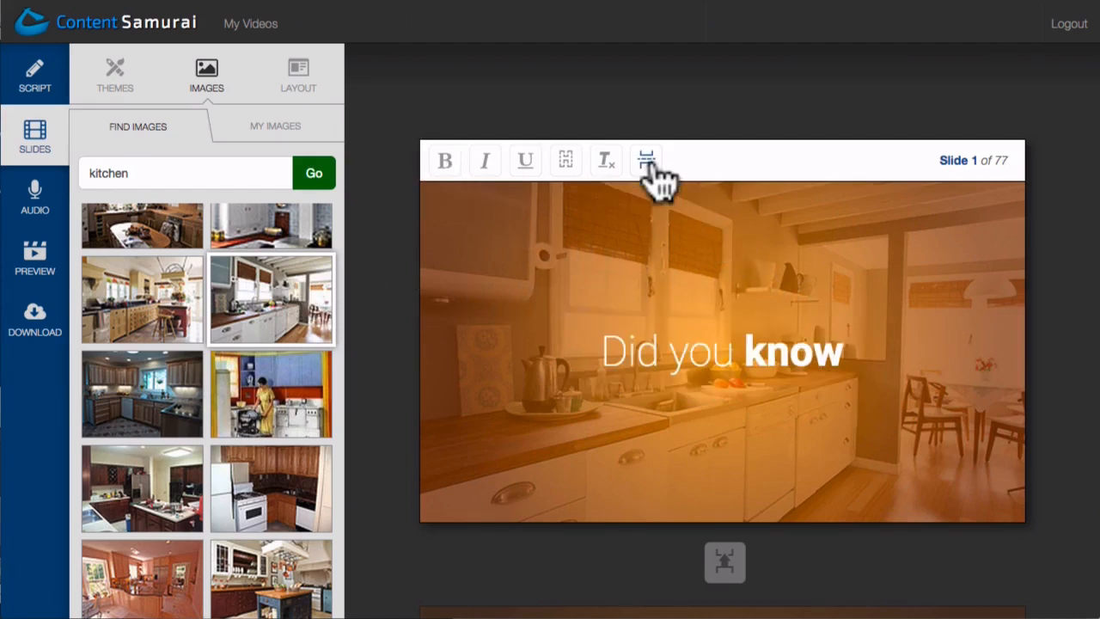
# Hide the text on slide 1 and replace its picture with an uploaded kitchen photo of your own.
pyautogui.click(564, 162)
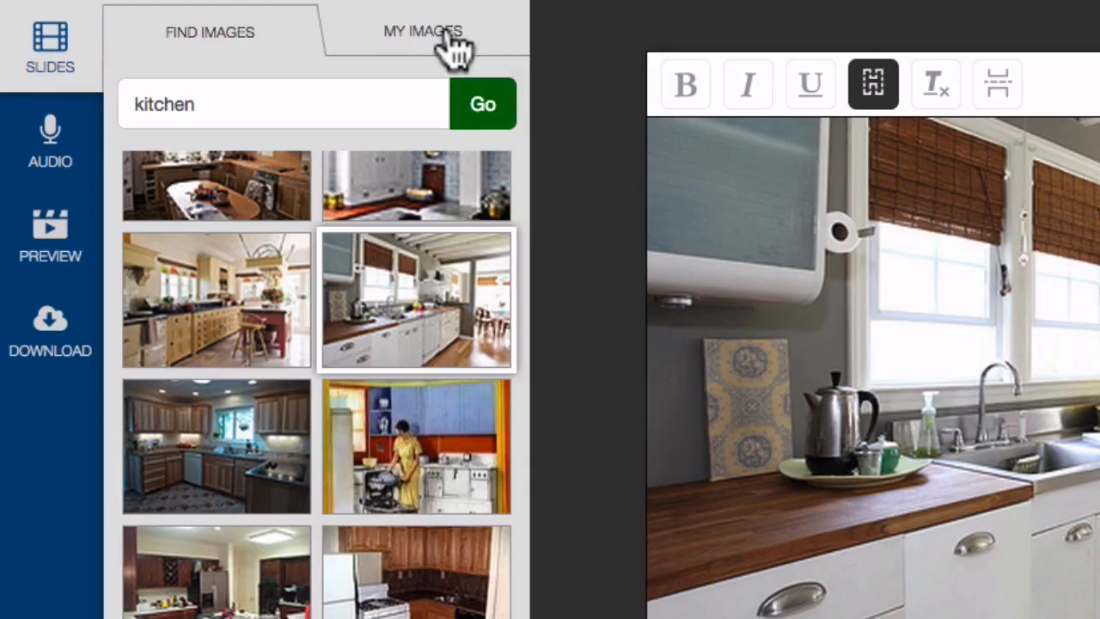
pyautogui.click(446, 43)
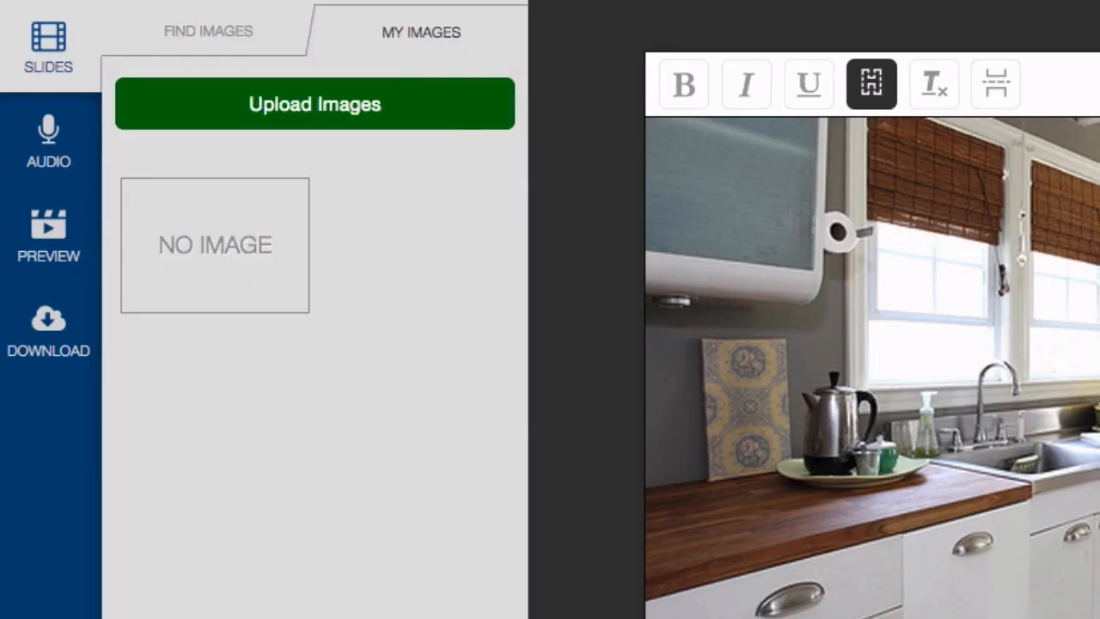
pyautogui.moveTo(1099, 344); pyautogui.dragTo(415, 332)
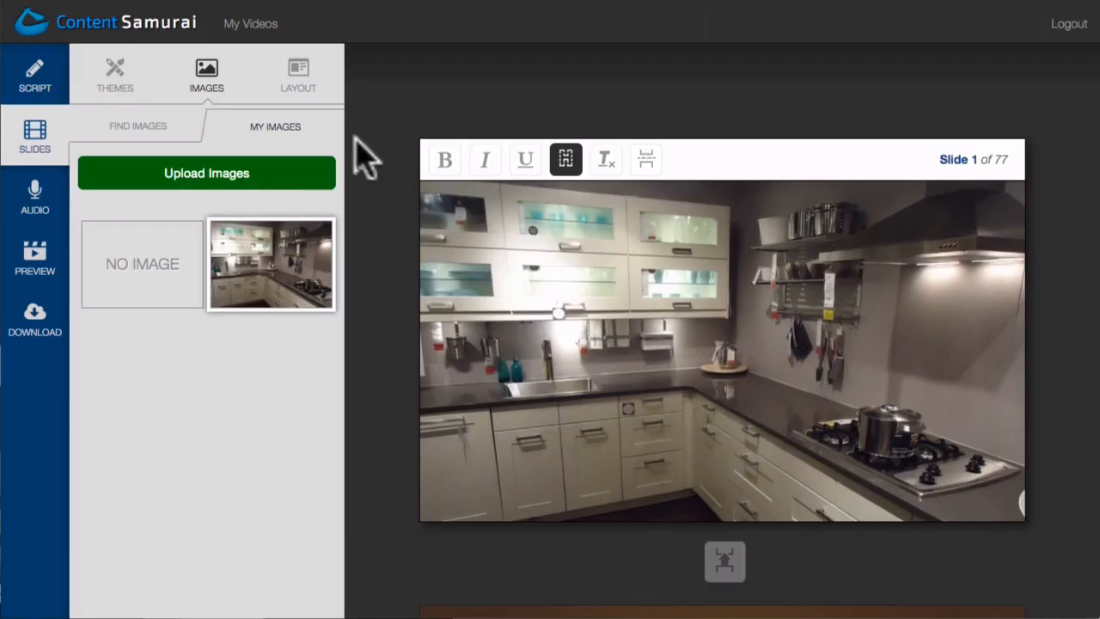
# Browse the slide layouts and choose a text-and-image layout for slide 1.
pyautogui.click(301, 96)
pyautogui.scroll(-3, 294, 160)
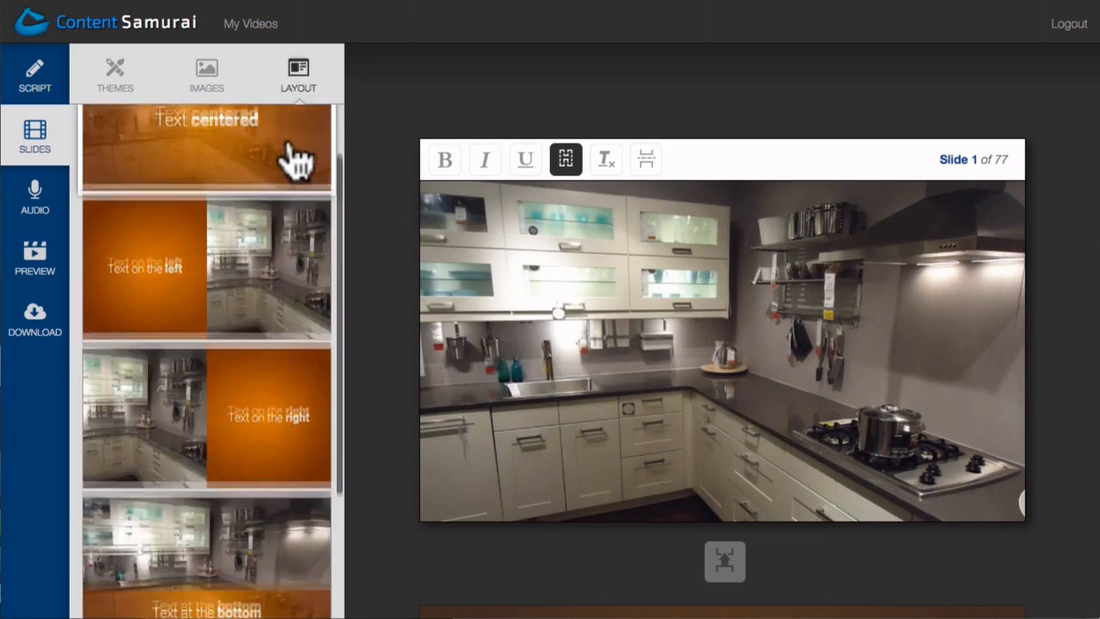
pyautogui.click(275, 202)
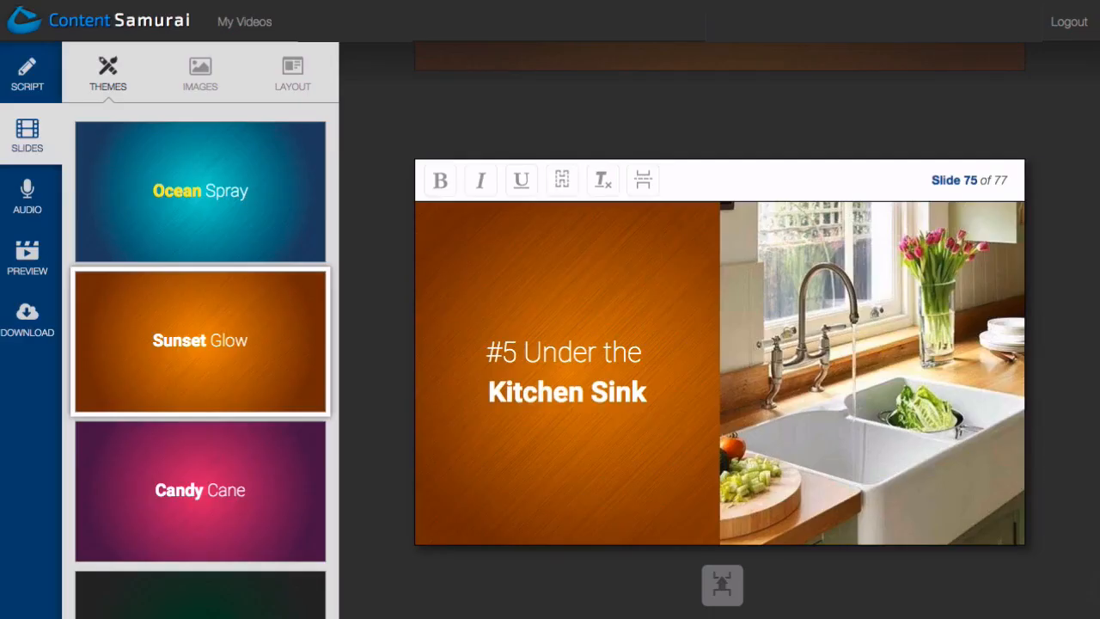
# Check the final slides through slide 77 and proceed to recording audio for the video.
pyautogui.scroll(-5, 722, 343)
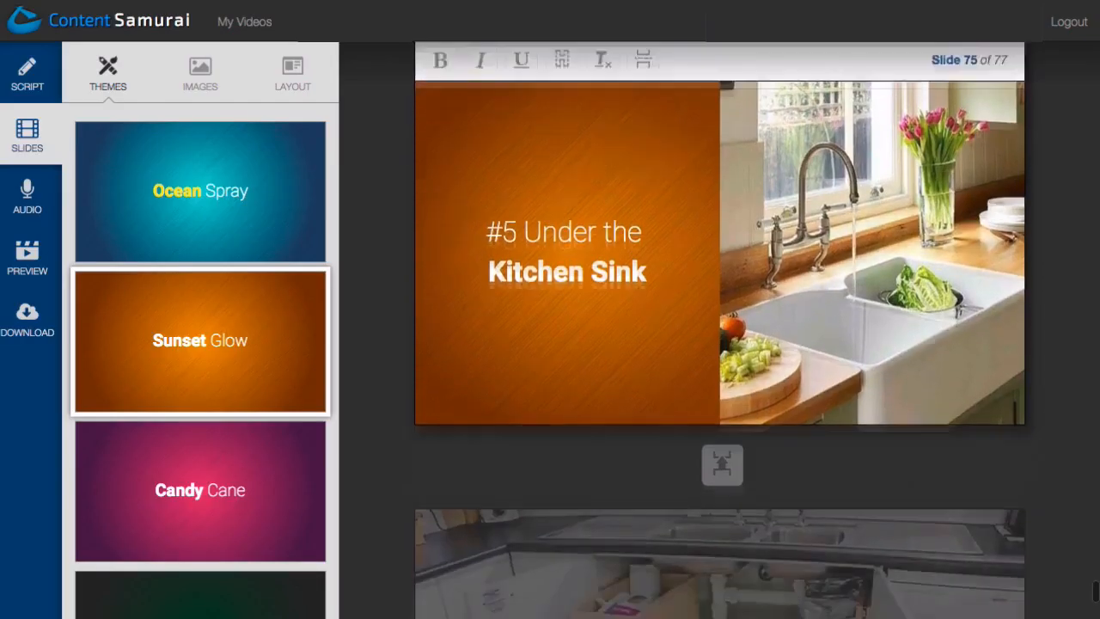
pyautogui.scroll(-5, 722, 344)
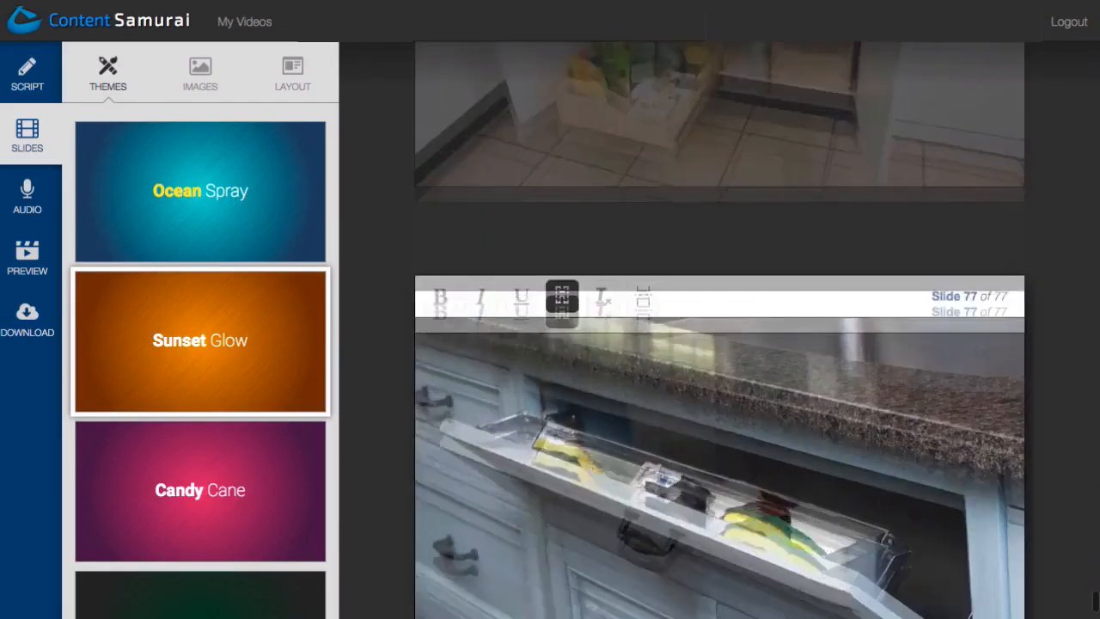
pyautogui.scroll(-5, 722, 344)
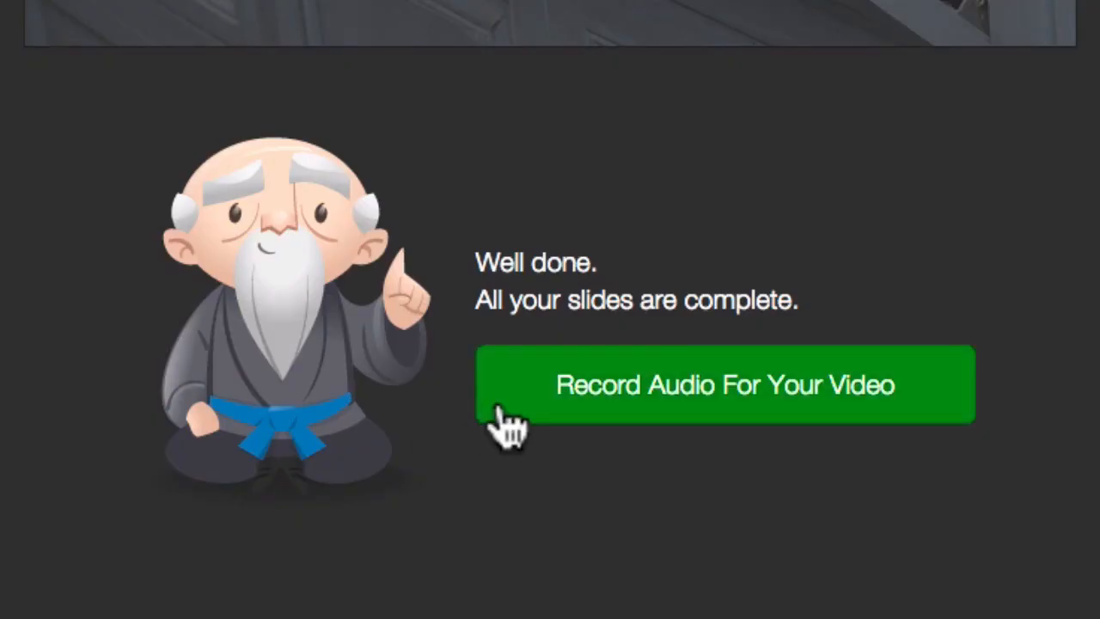
pyautogui.click(500, 407)
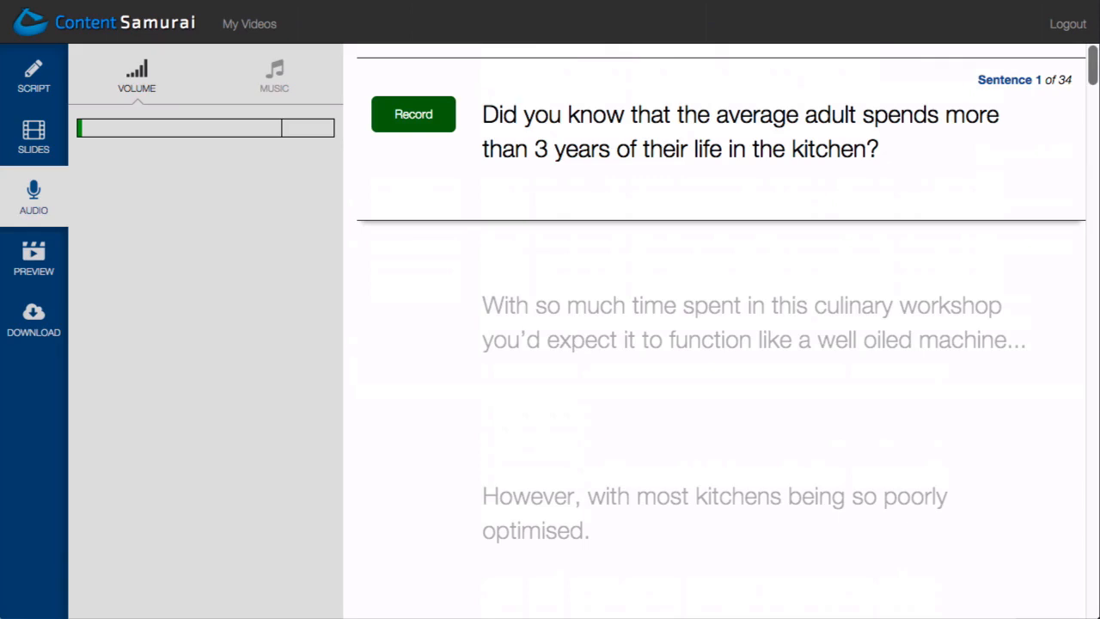
# Look through the script sentences, return to the start, record the narration for sentence 1 and move on to sentence 2.
pyautogui.scroll(-4, 722, 331)
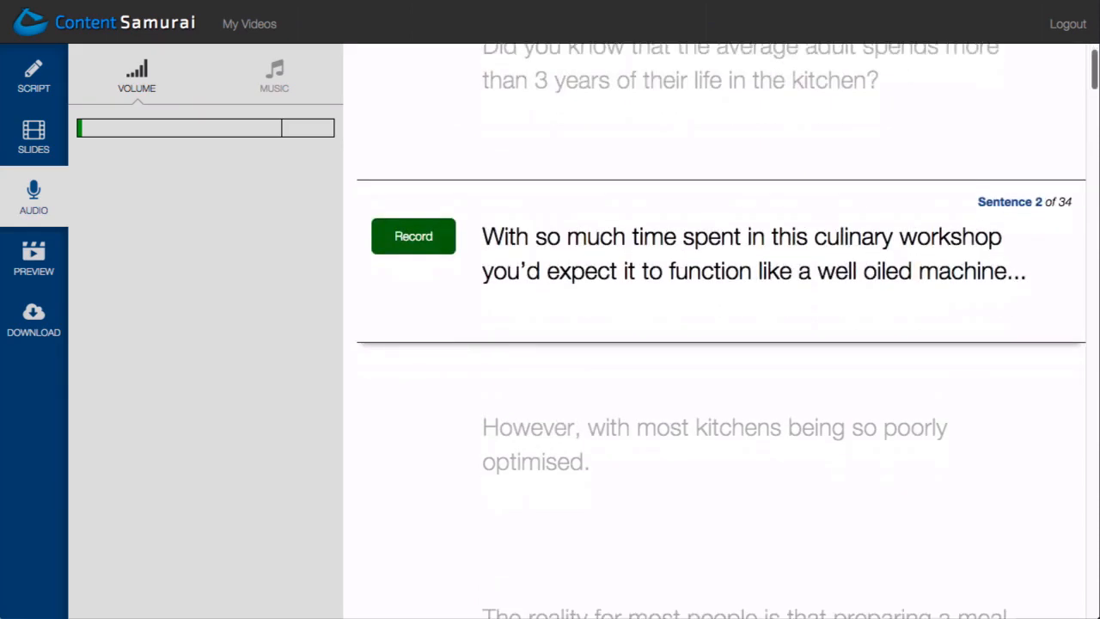
pyautogui.scroll(-3, 721, 331)
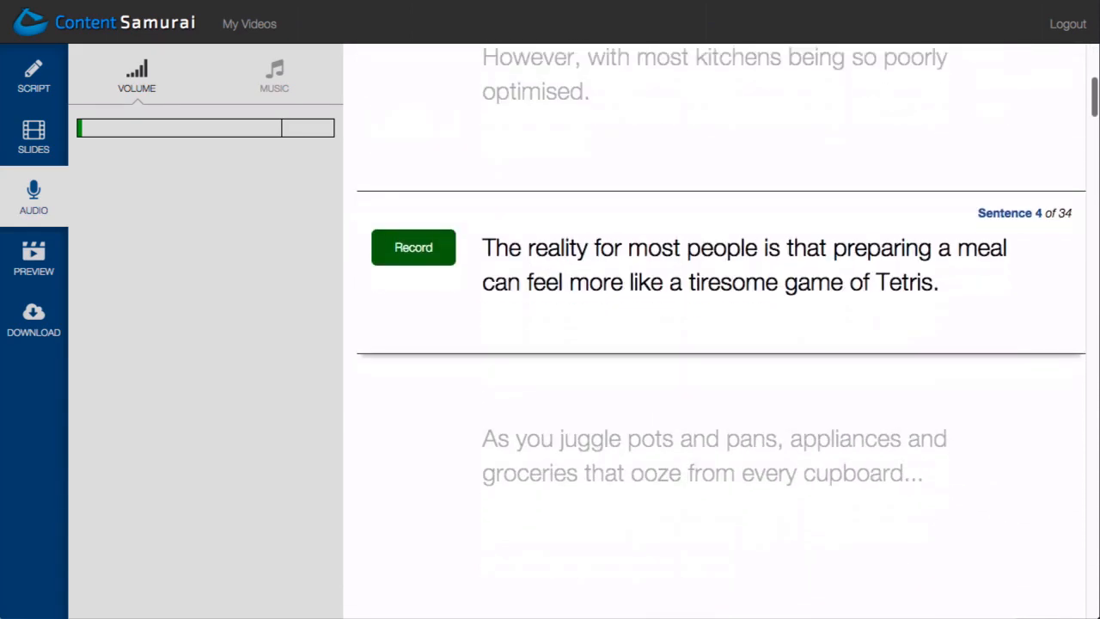
pyautogui.scroll(-3, 722, 331)
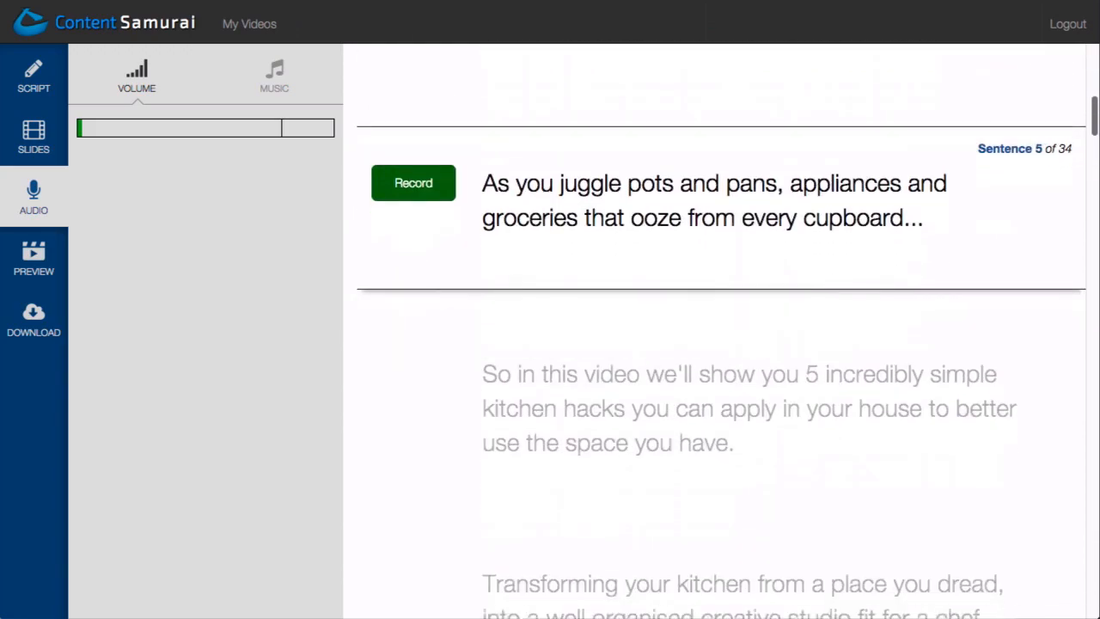
pyautogui.scroll(4, 722, 331)
pyautogui.scroll(4, 721, 330)
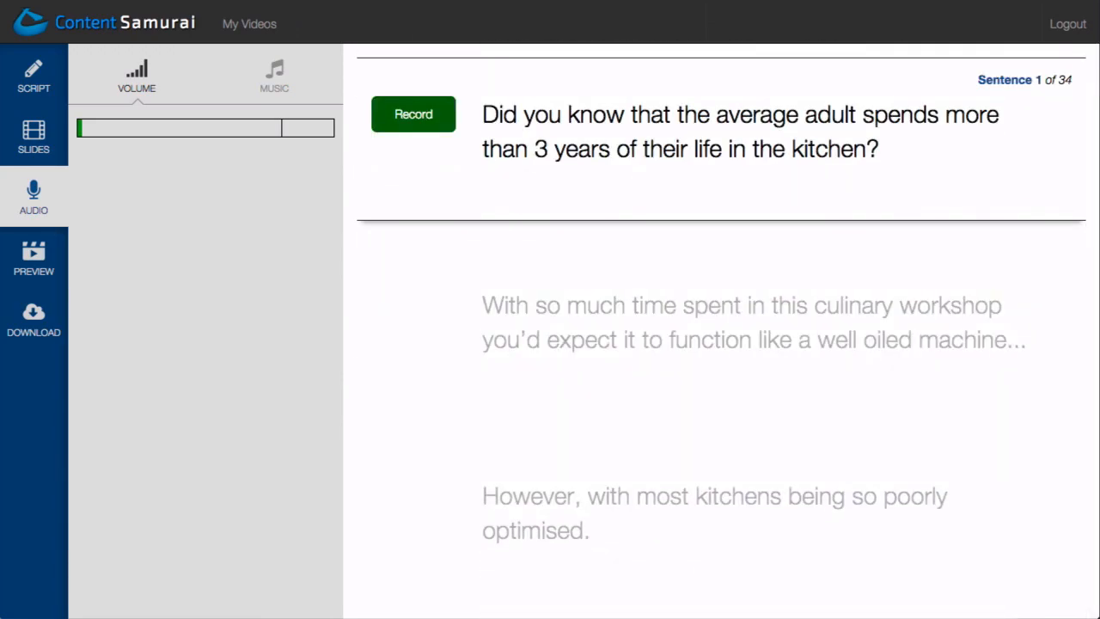
pyautogui.click(443, 124)
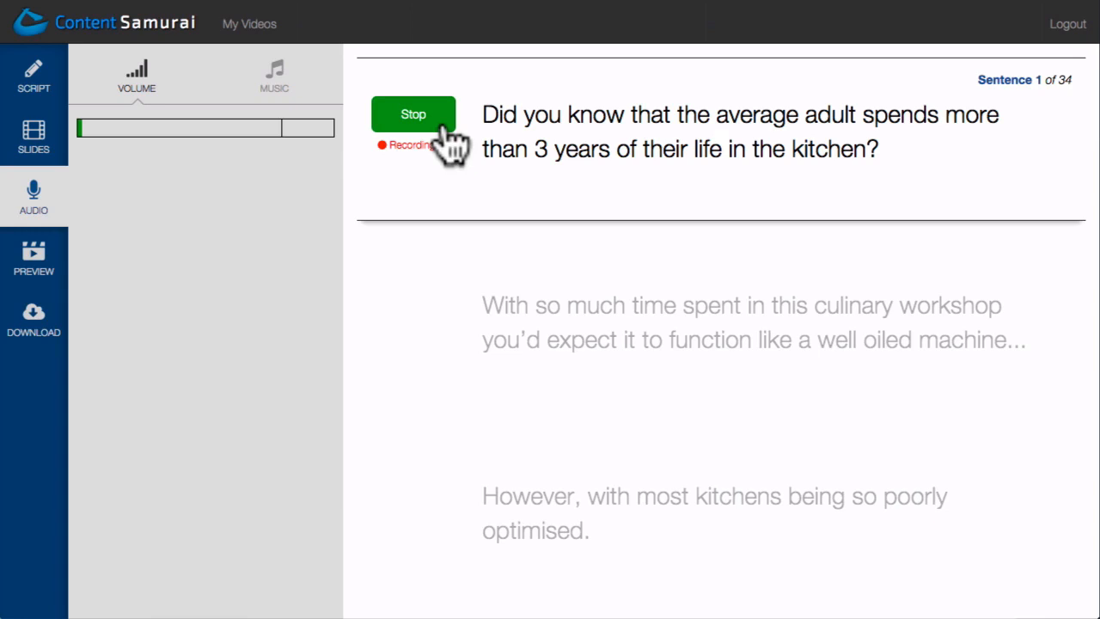
pyautogui.click(447, 137)
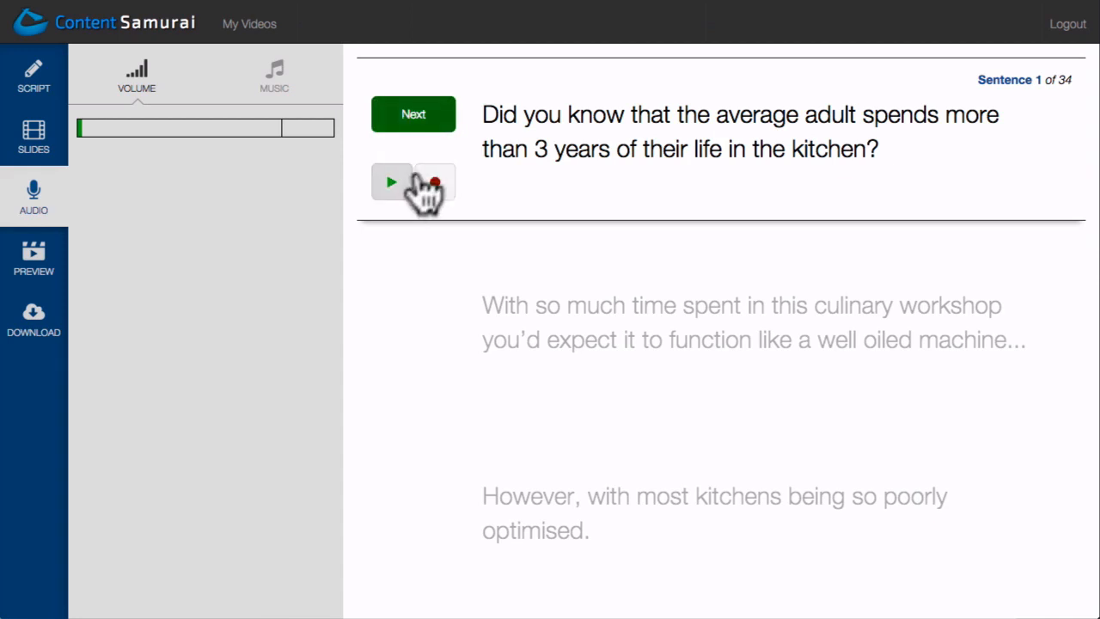
pyautogui.click(442, 135)
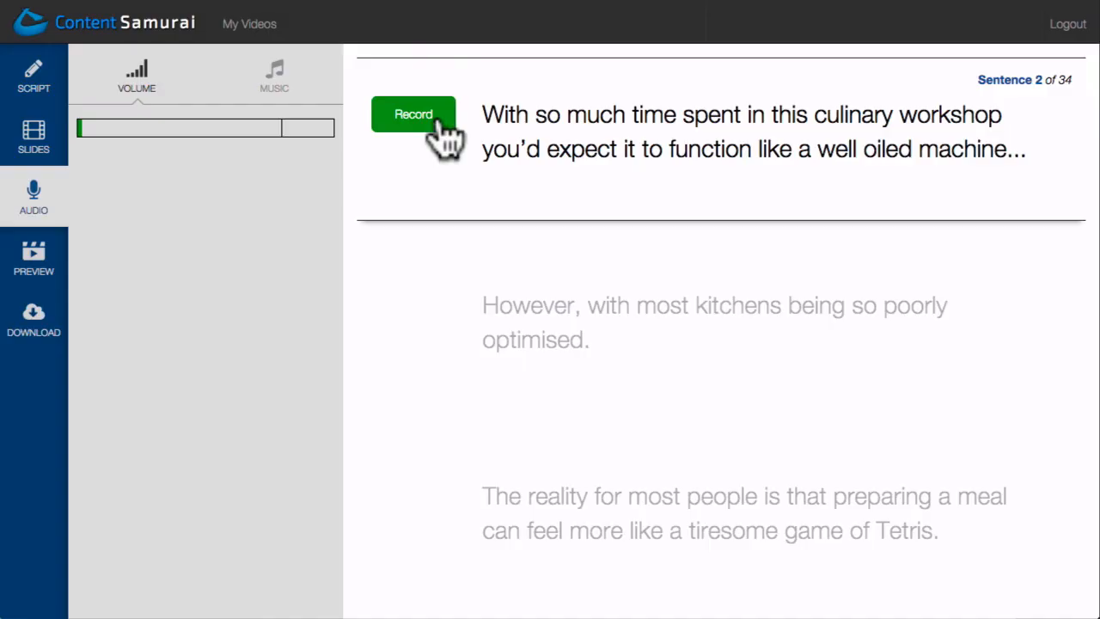
# Record the narration for sentences 2 and 3, and advance to sentence 4.
pyautogui.click(436, 130)
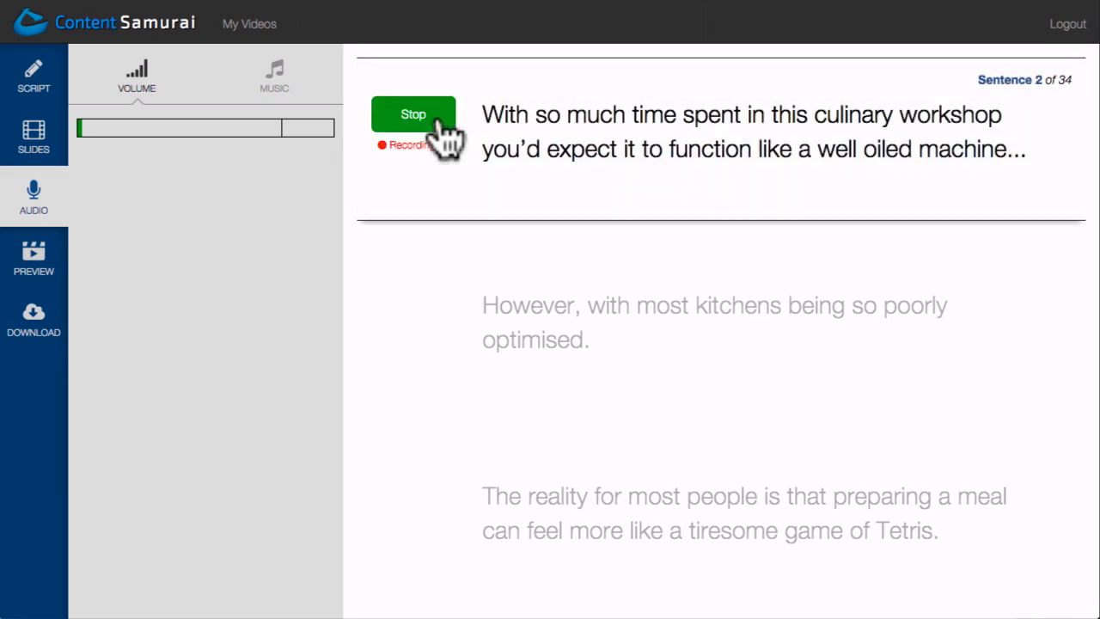
pyautogui.click(436, 125)
pyautogui.click(438, 125)
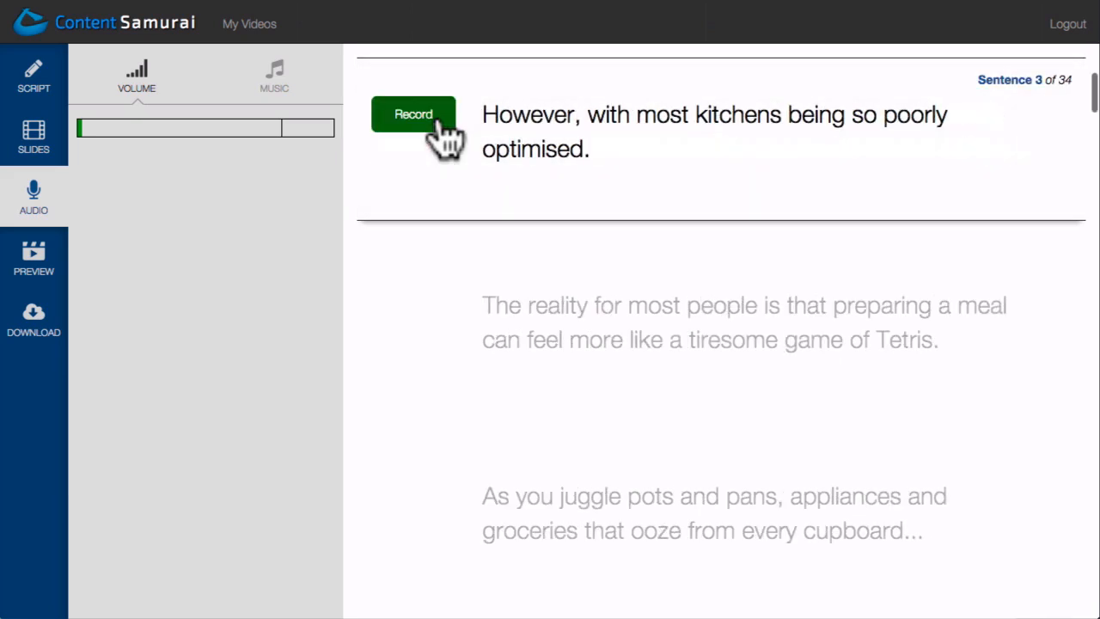
pyautogui.click(439, 125)
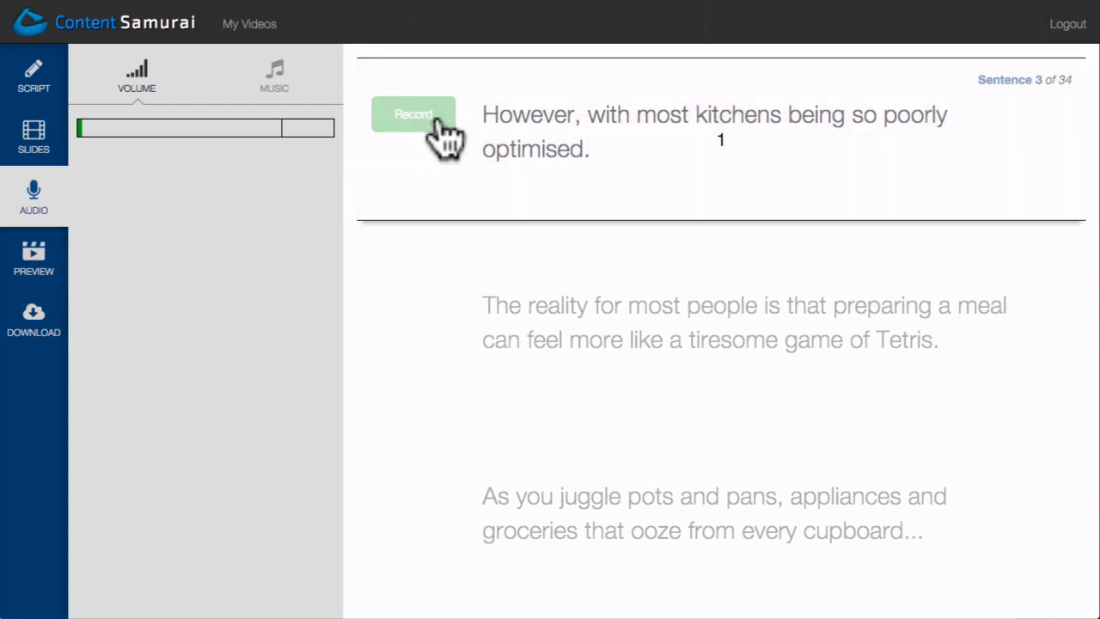
pyautogui.click(439, 125)
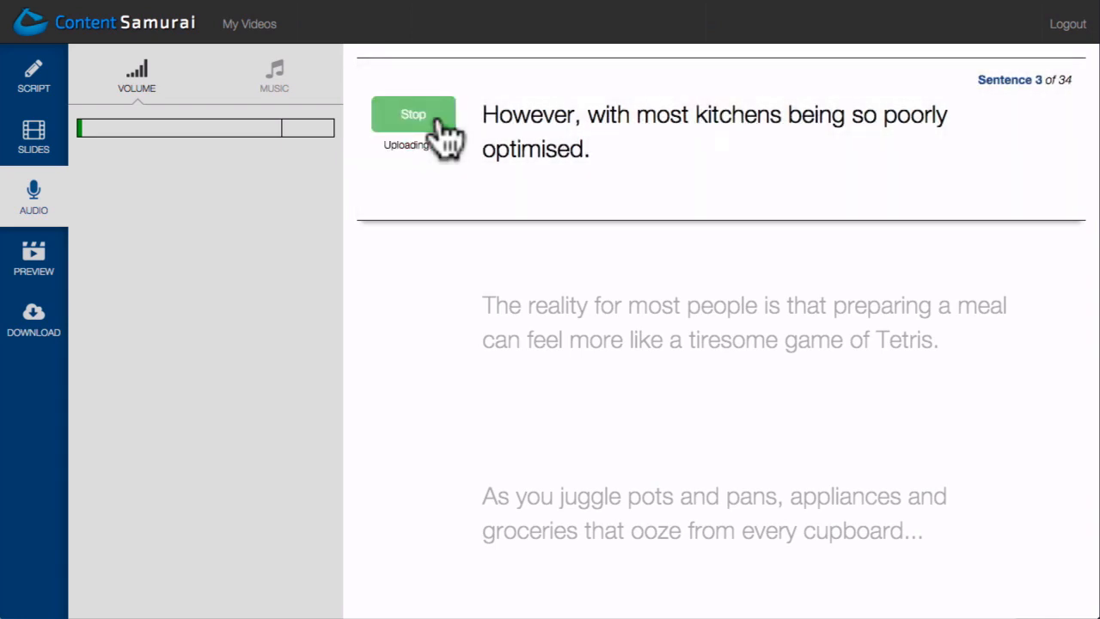
pyautogui.click(438, 124)
# Record the narration for sentences 4, 5 and 6, advancing after each one.
pyautogui.click(439, 125)
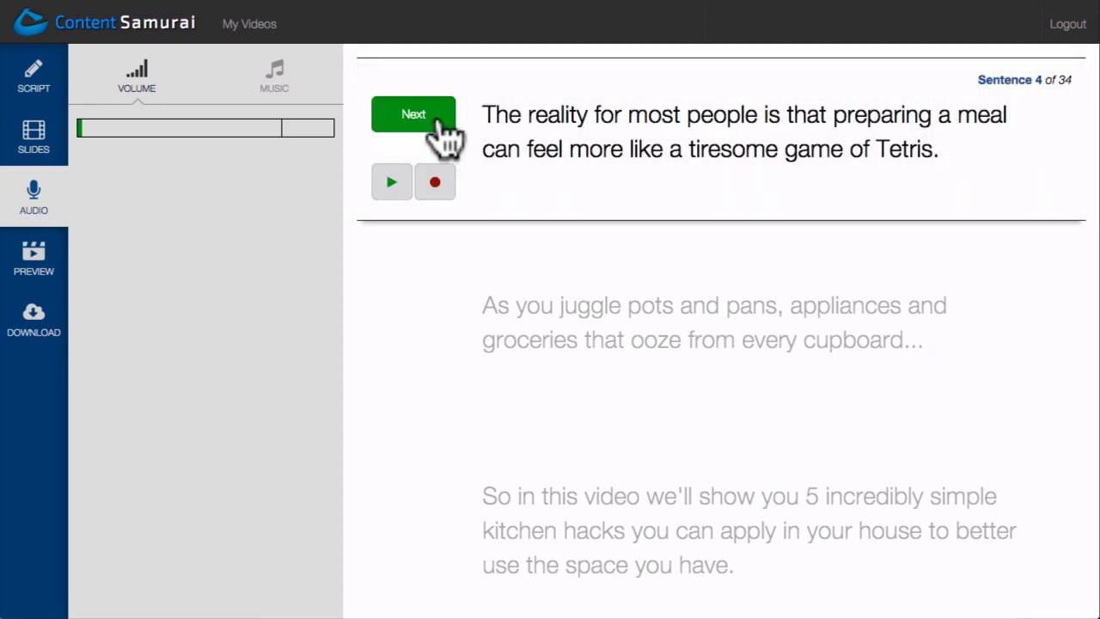
pyautogui.click(438, 125)
pyautogui.click(438, 121)
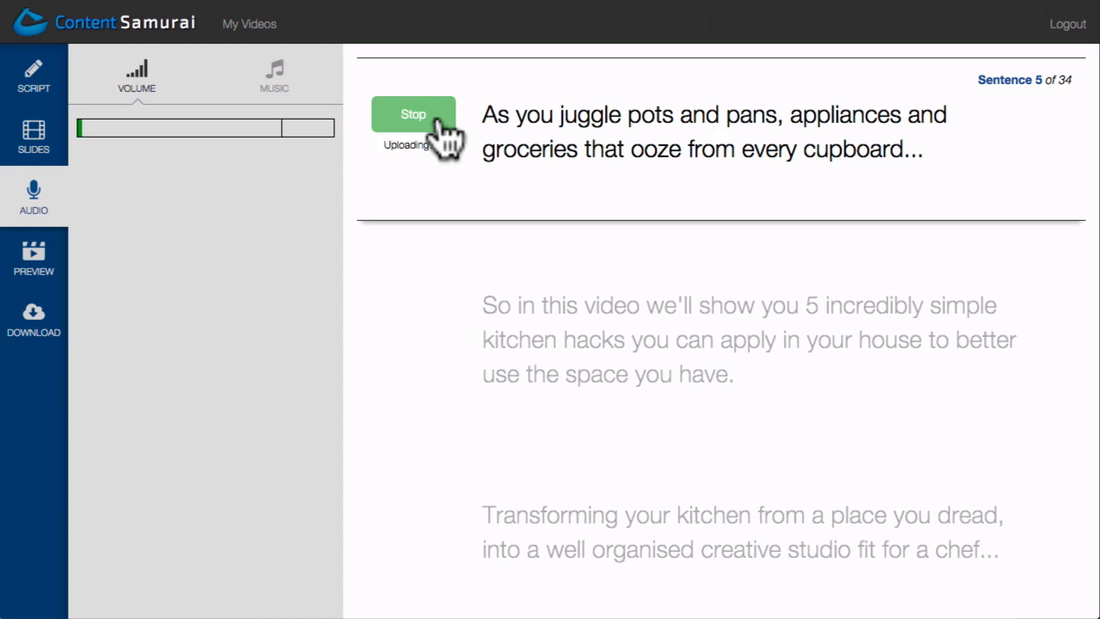
pyautogui.click(438, 120)
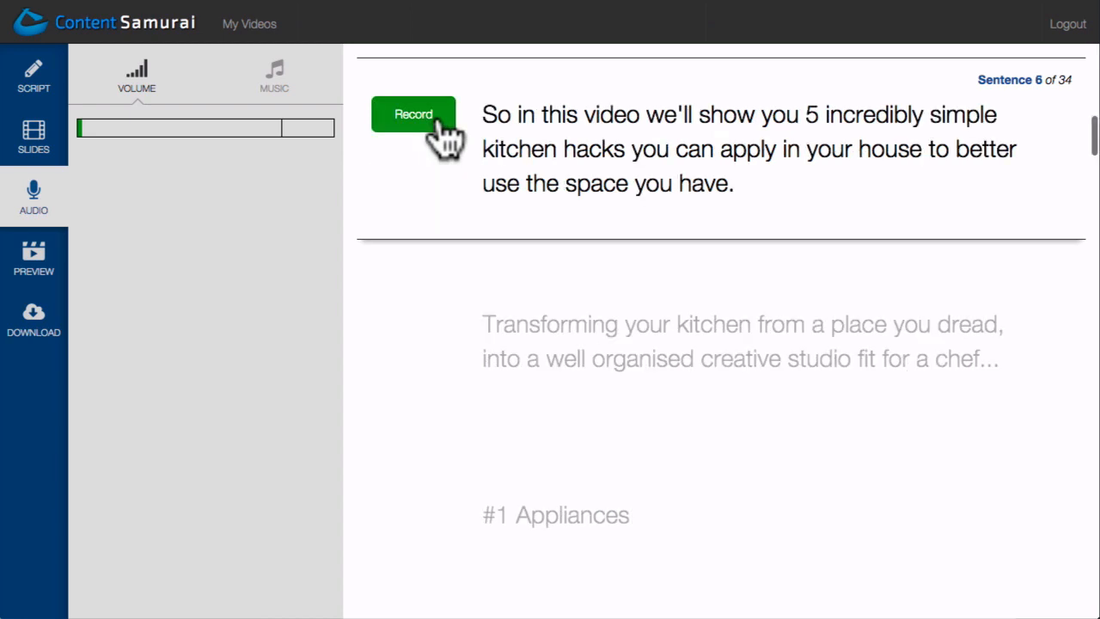
pyautogui.click(438, 121)
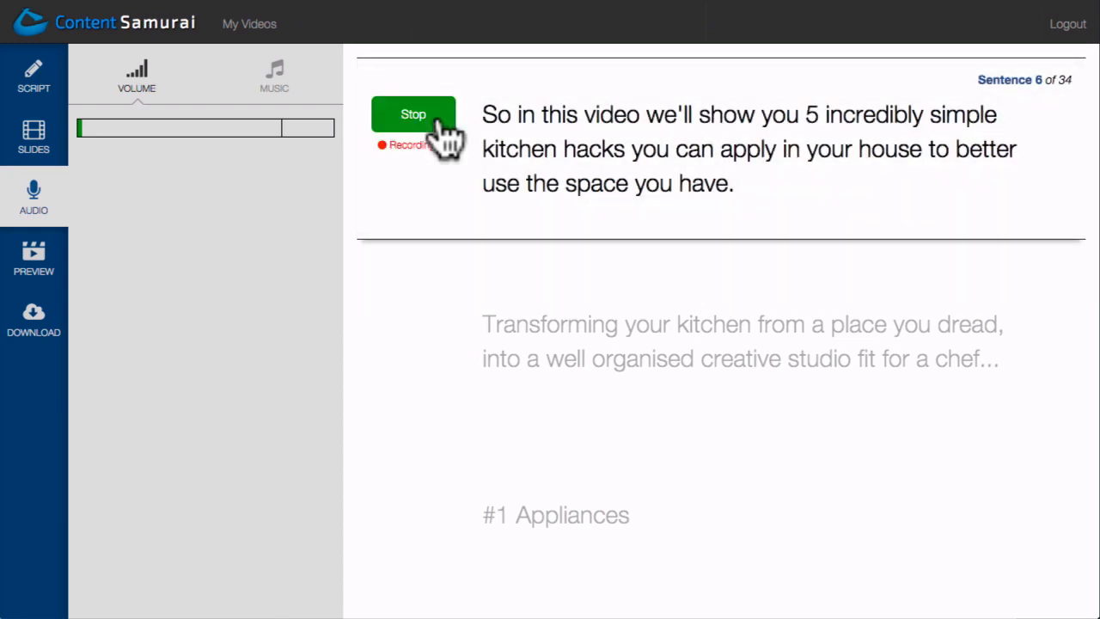
pyautogui.click(438, 121)
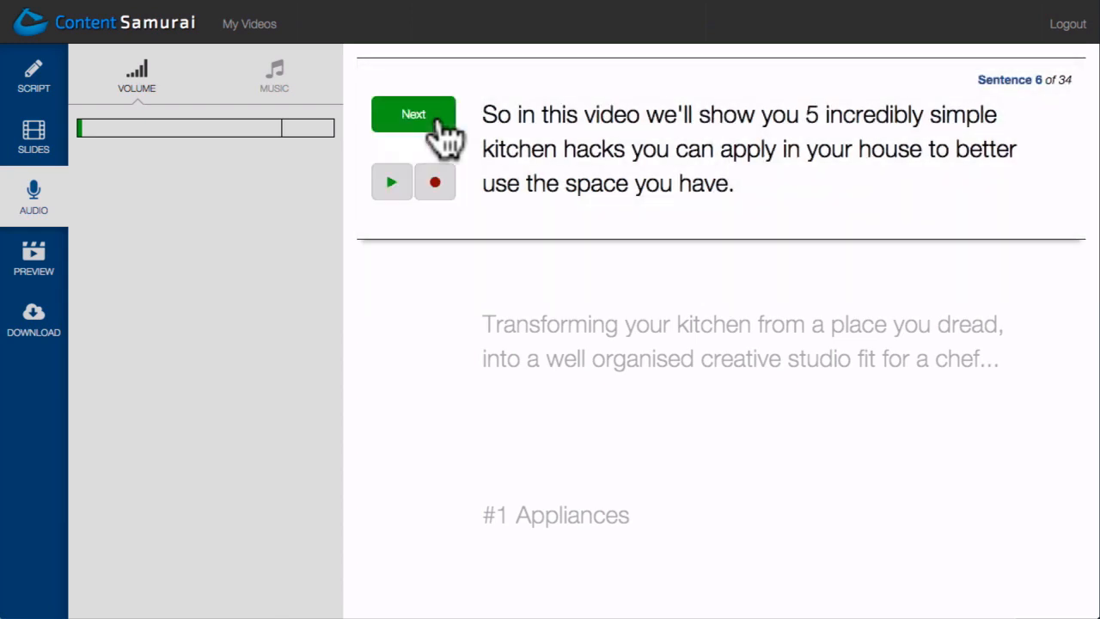
pyautogui.click(438, 120)
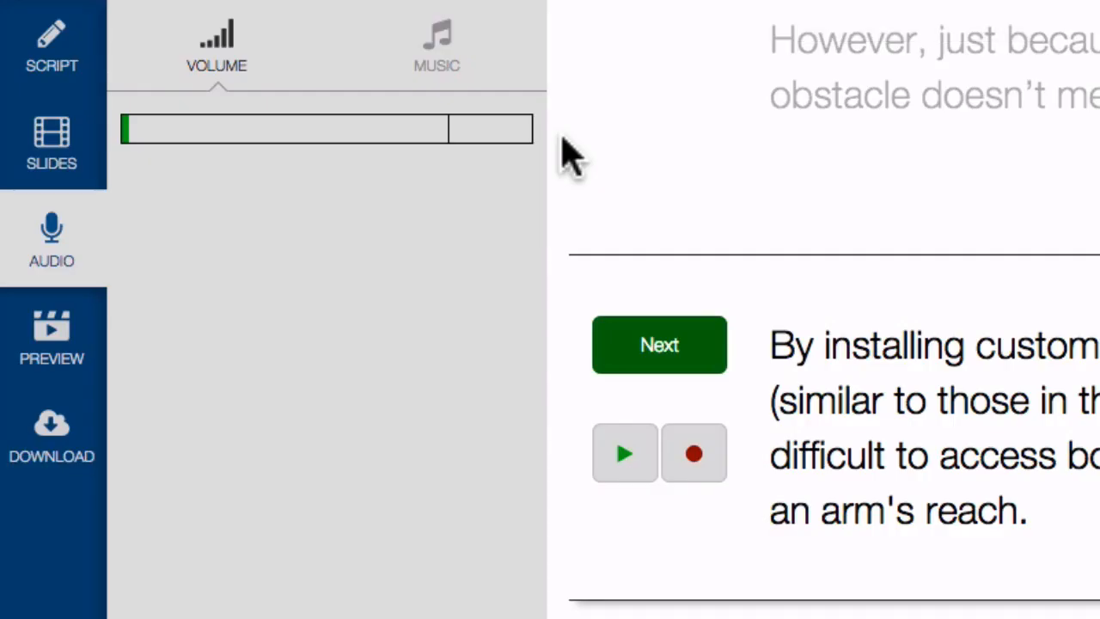
# Choose Morning Breeze as the background music and play the preview of the video.
pyautogui.click(467, 72)
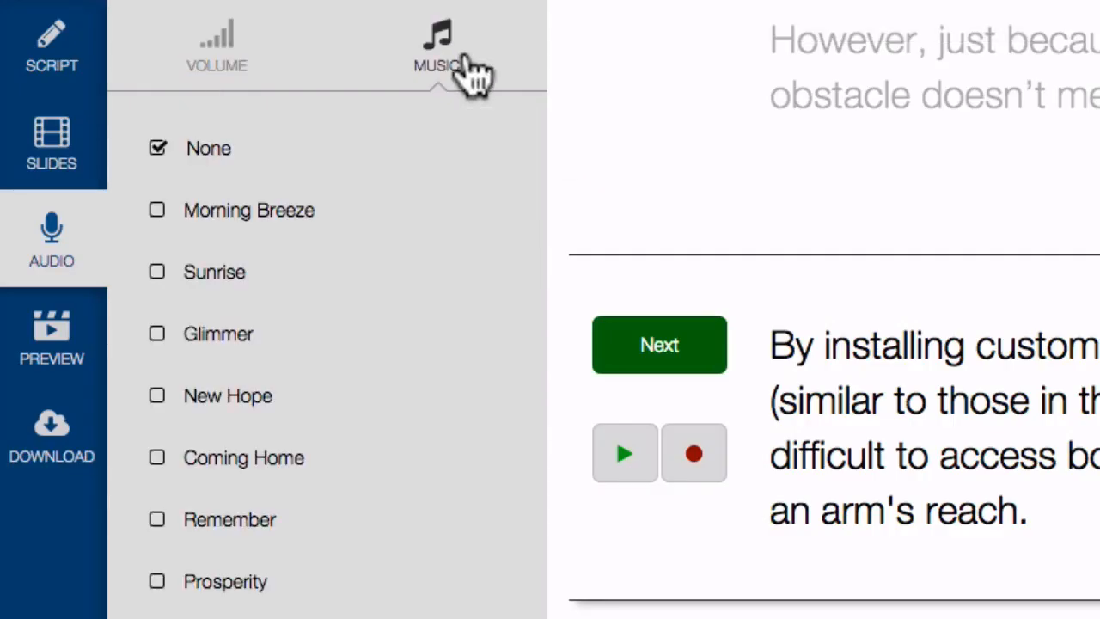
pyautogui.click(158, 215)
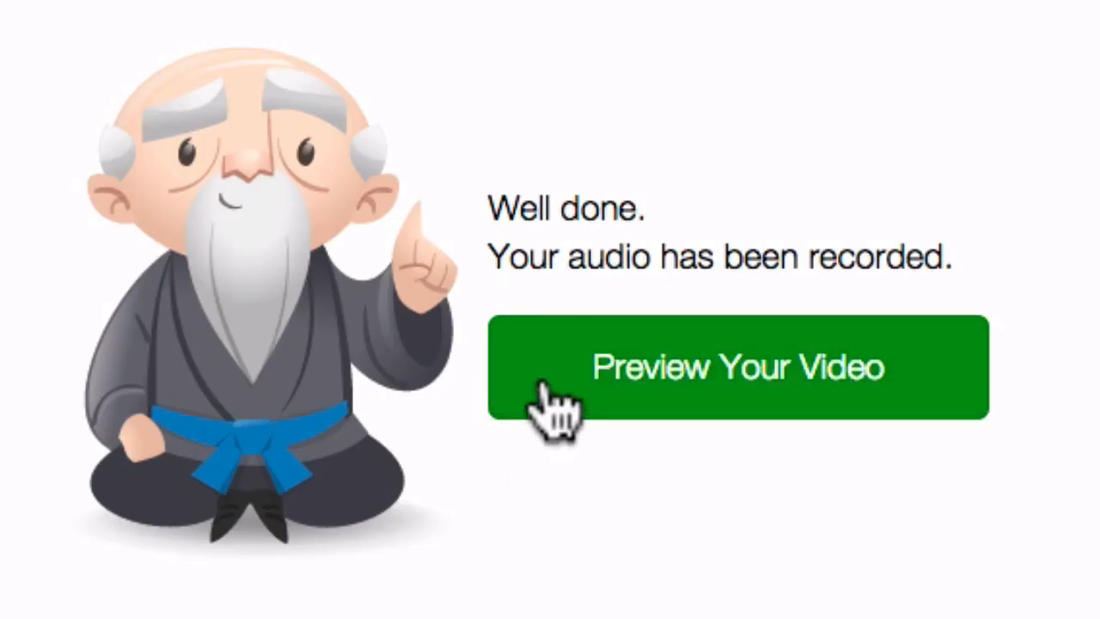
pyautogui.click(543, 384)
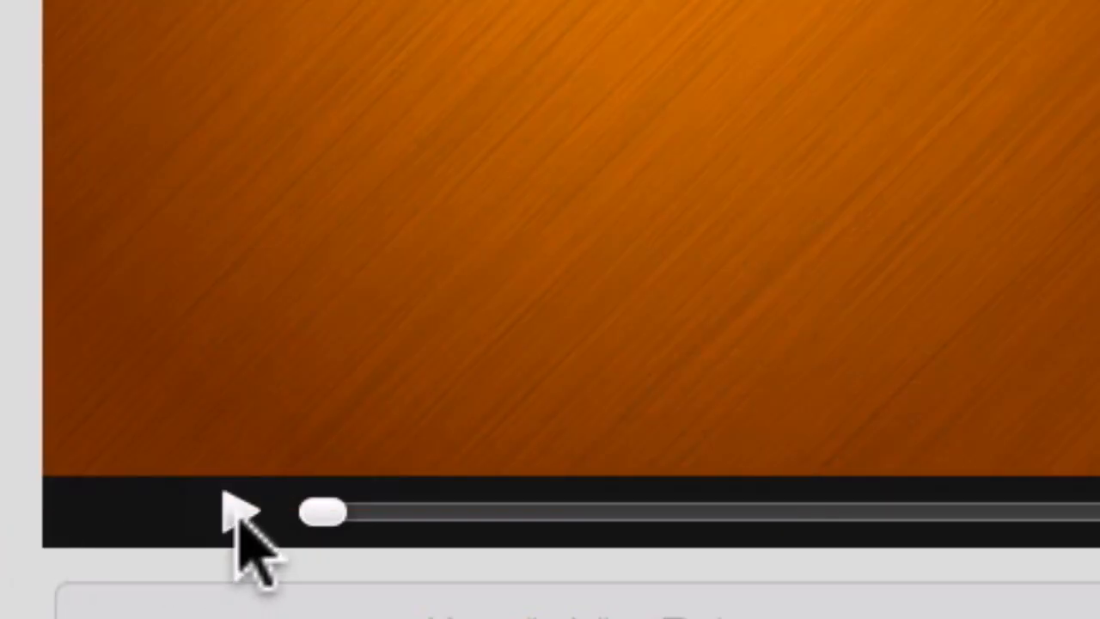
pyautogui.click(241, 516)
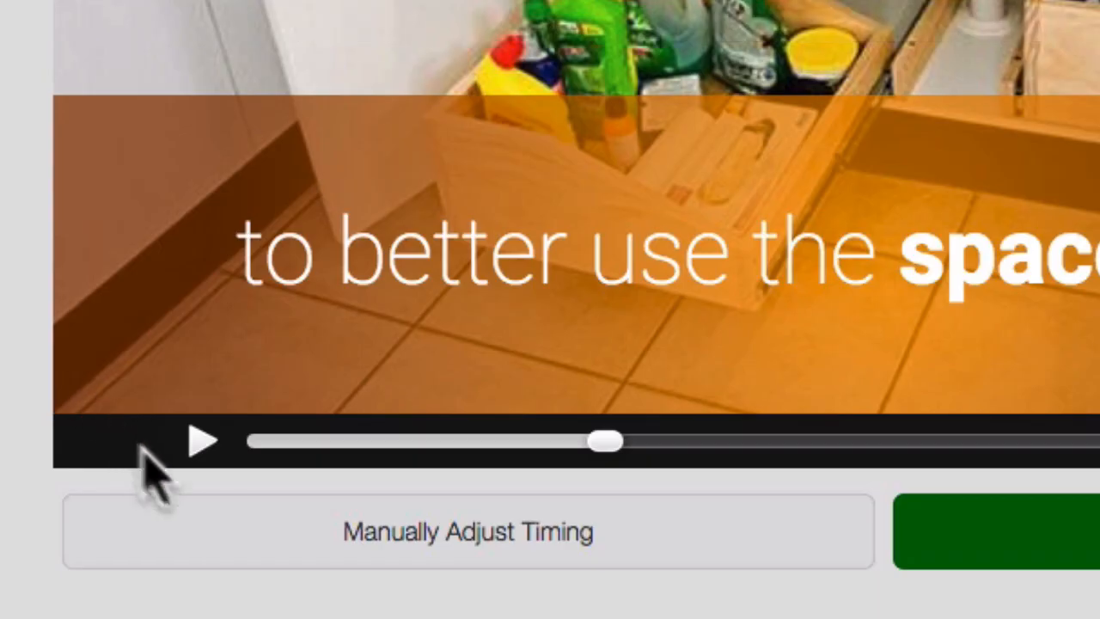
# Manually shift the start of the text-free open cupboard slide to 0:23.40, and approve the preview to continue to the download stage.
pyautogui.click(258, 551)
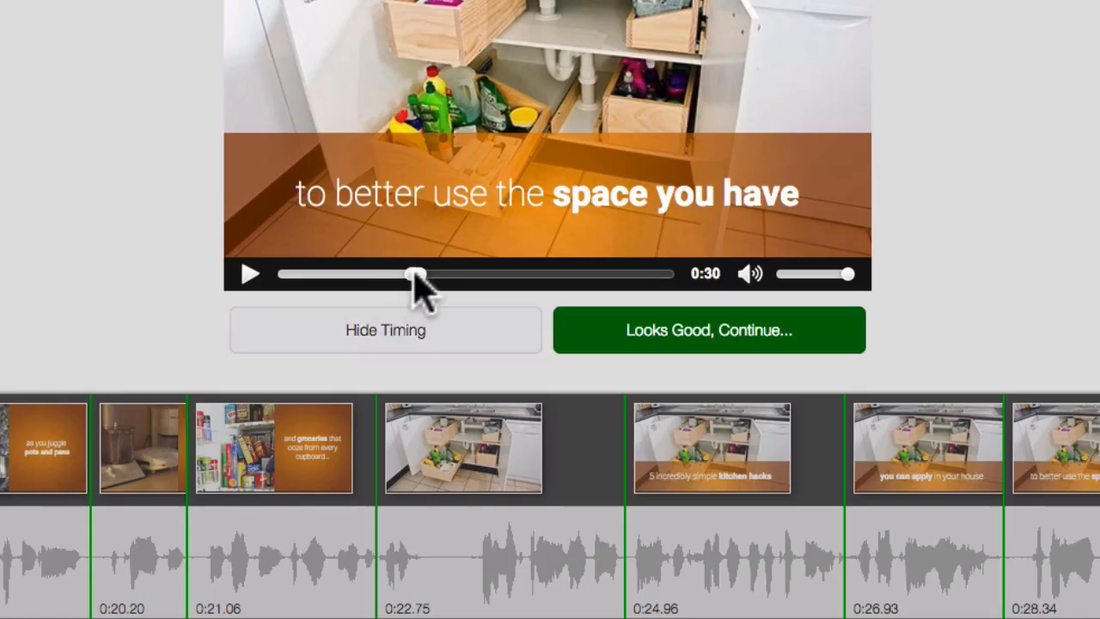
pyautogui.moveTo(415, 275); pyautogui.dragTo(386, 275)
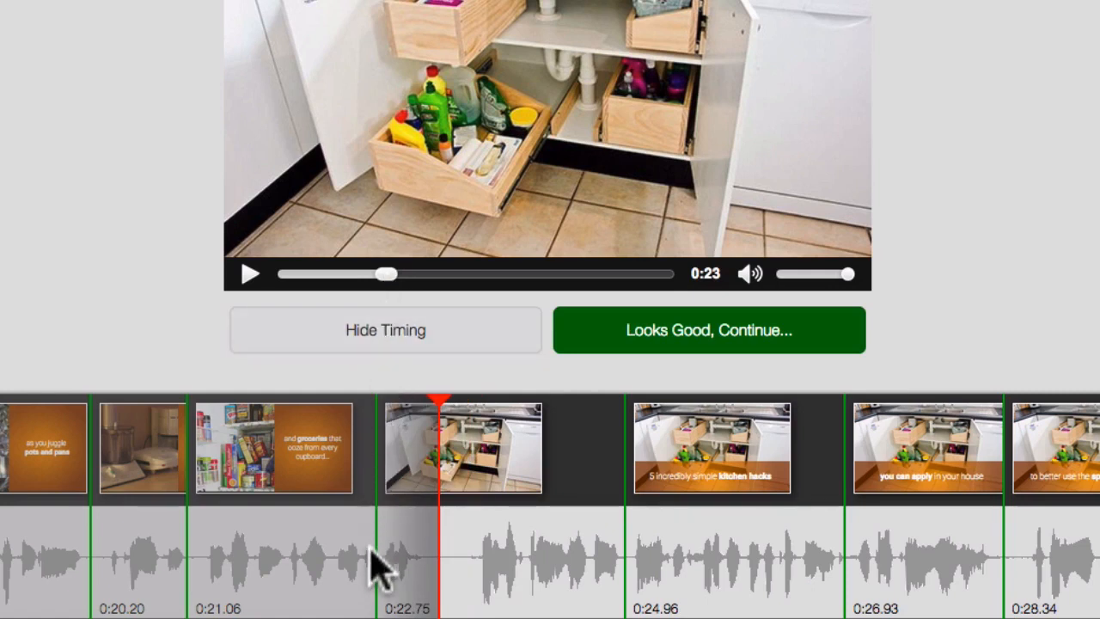
pyautogui.moveTo(378, 563); pyautogui.dragTo(448, 552)
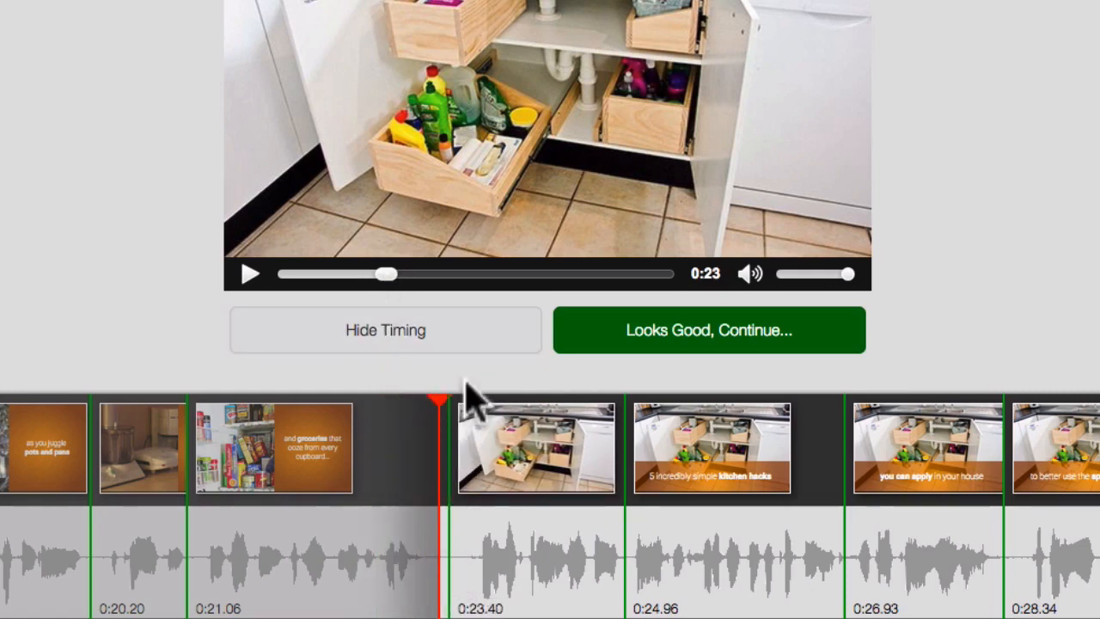
pyautogui.click(471, 343)
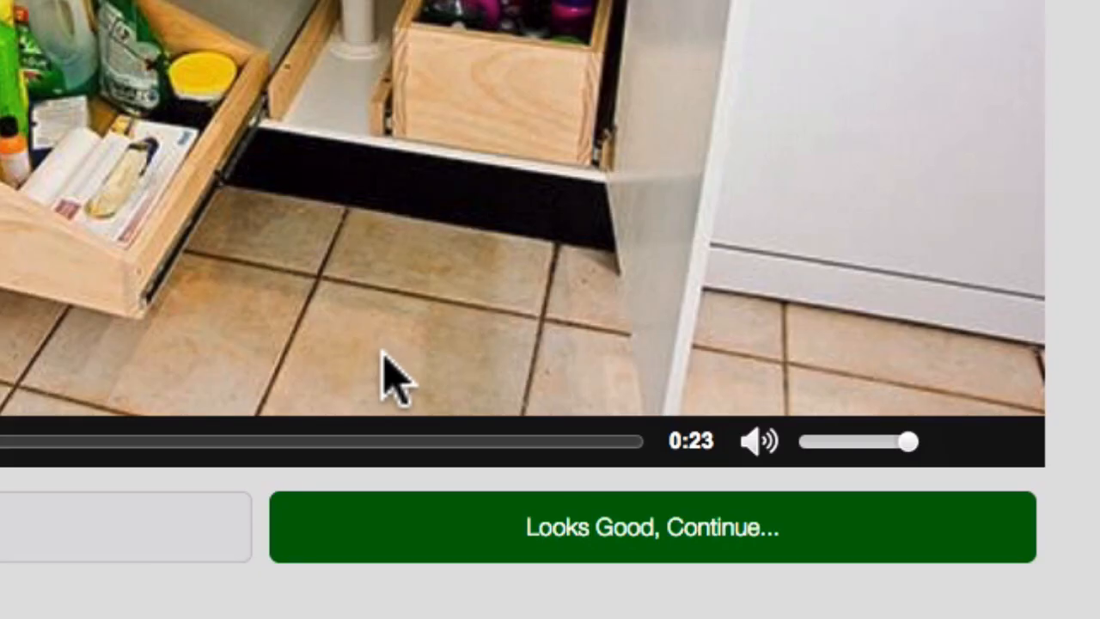
pyautogui.click(496, 537)
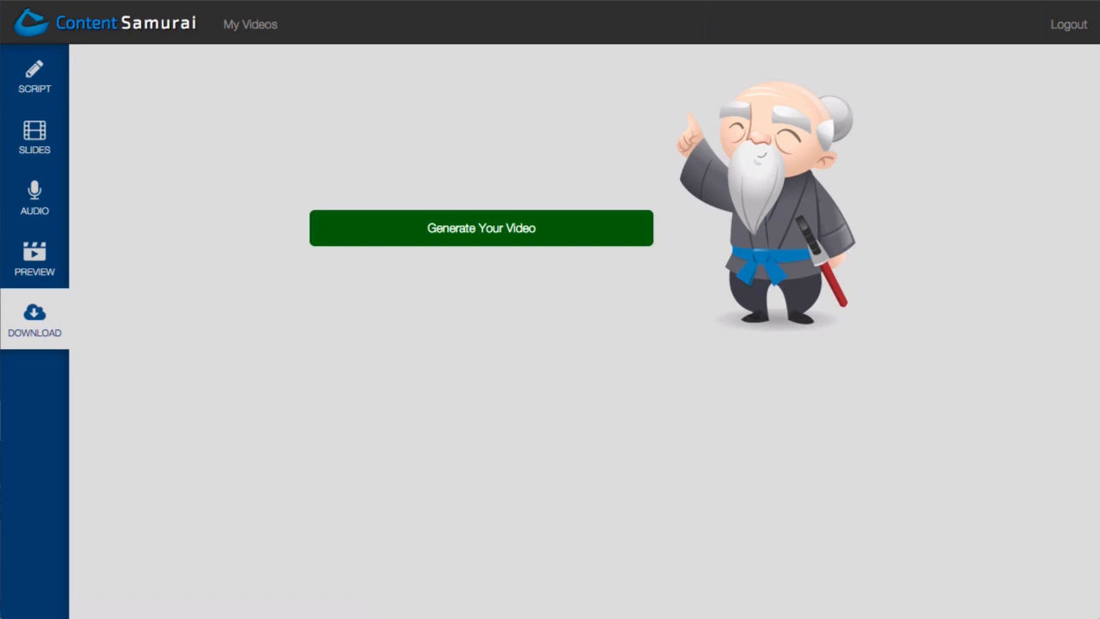